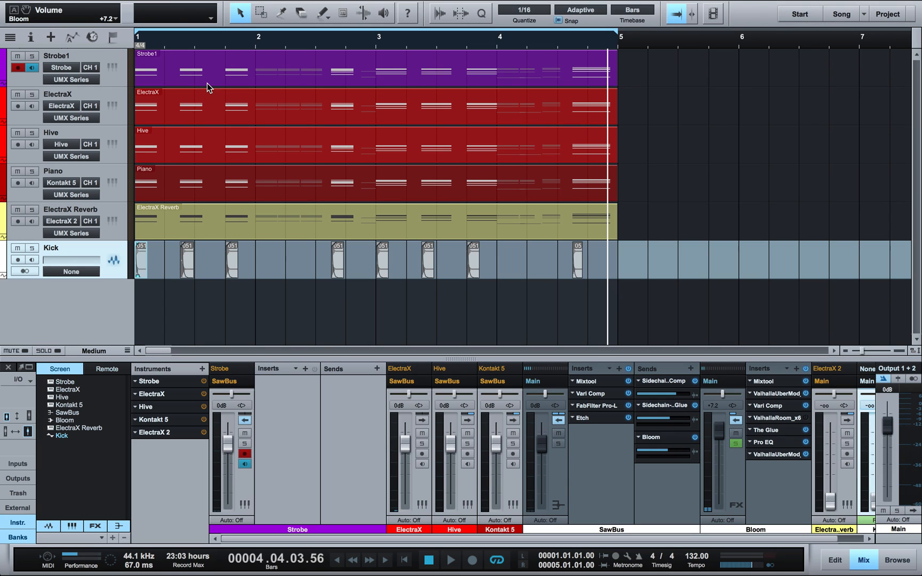
# Step: Return to the song start, collapse the SawBus and Bloom effect panels, and mute Bloom
pyautogui.click(405, 564)
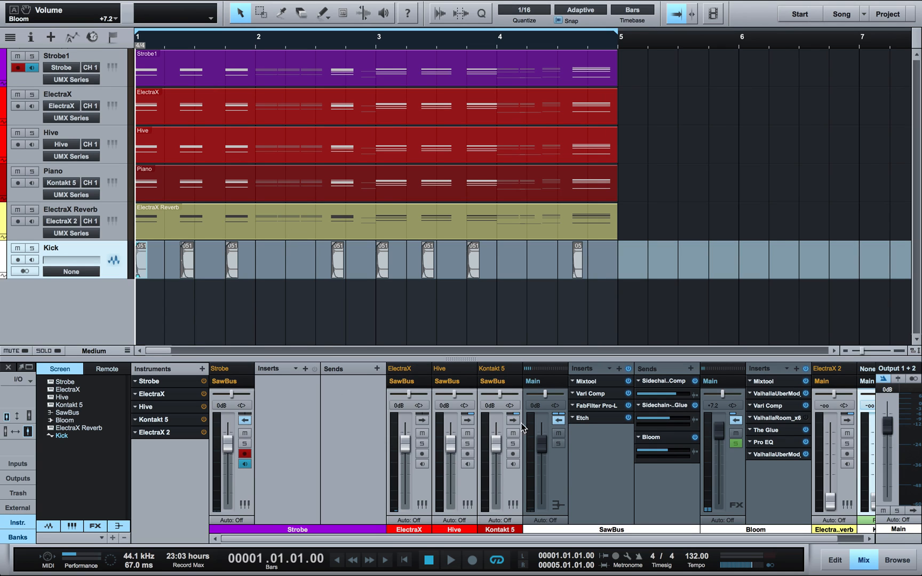
pyautogui.click(557, 420)
pyautogui.click(597, 420)
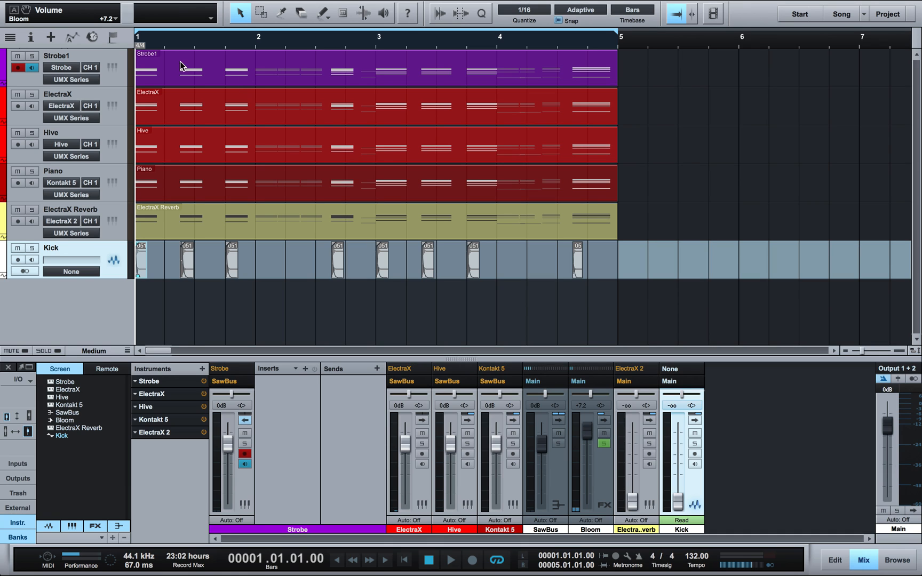
pyautogui.click(601, 434)
# Step: During playback, raise SawBus to about -0.5 dB, solo Strobe1 and open its Strobe synth
pyautogui.click(557, 421)
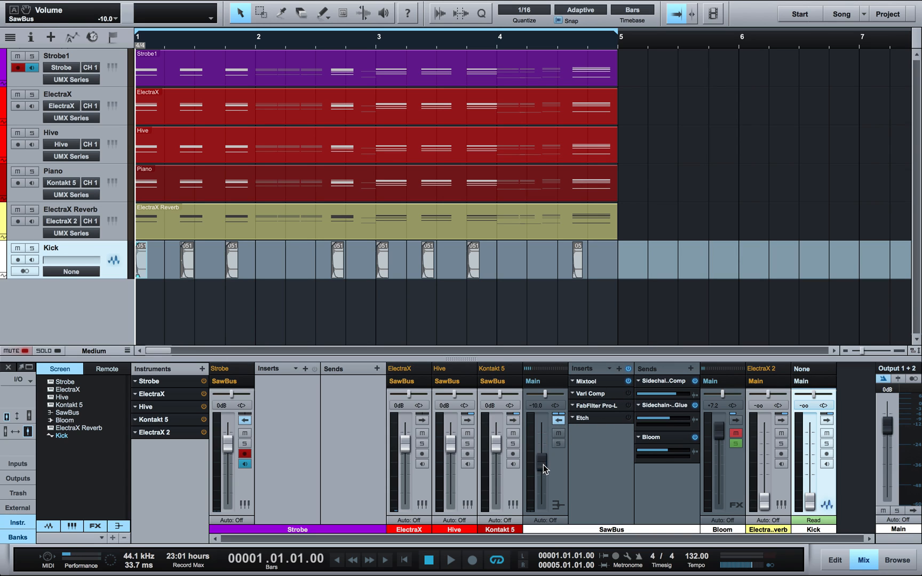
pyautogui.press('space')
pyautogui.moveTo(543, 465); pyautogui.dragTo(544, 447)
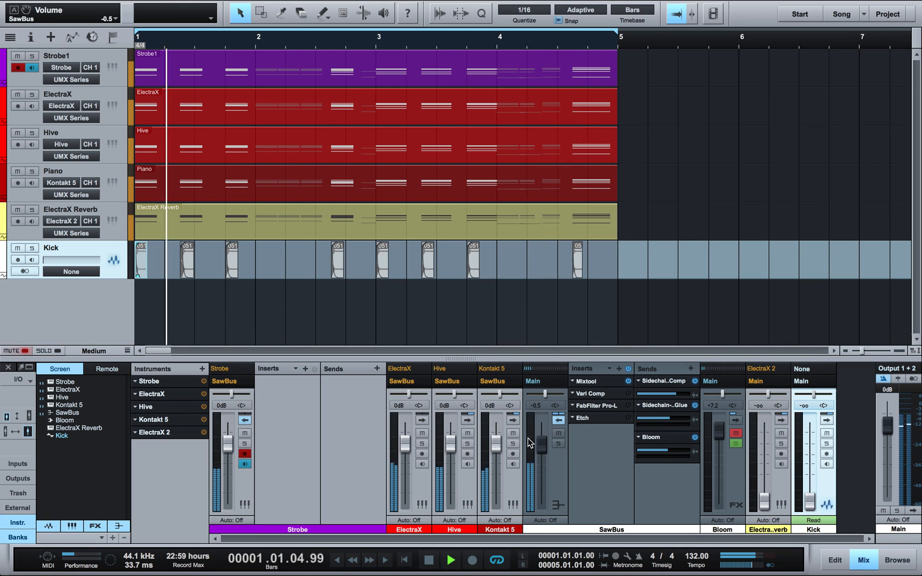
pyautogui.click(31, 57)
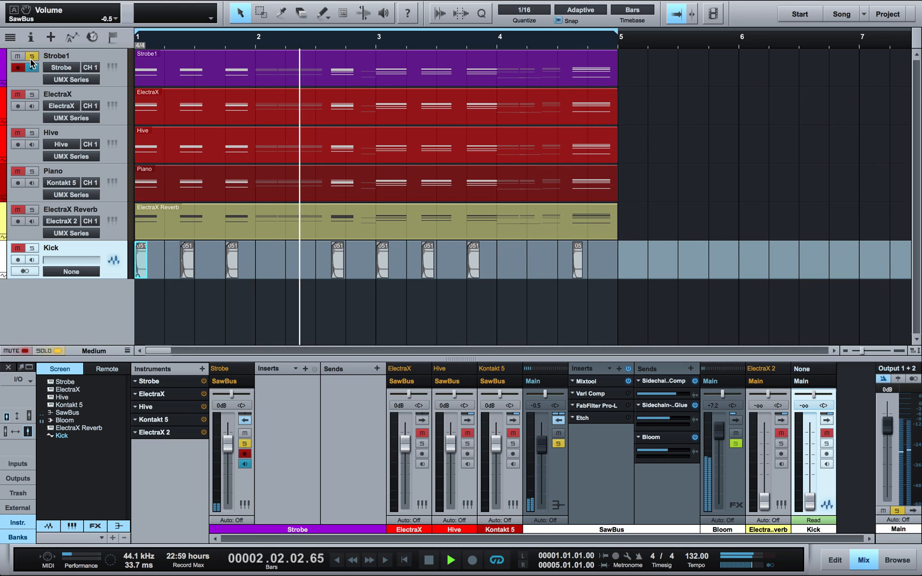
pyautogui.click(111, 69)
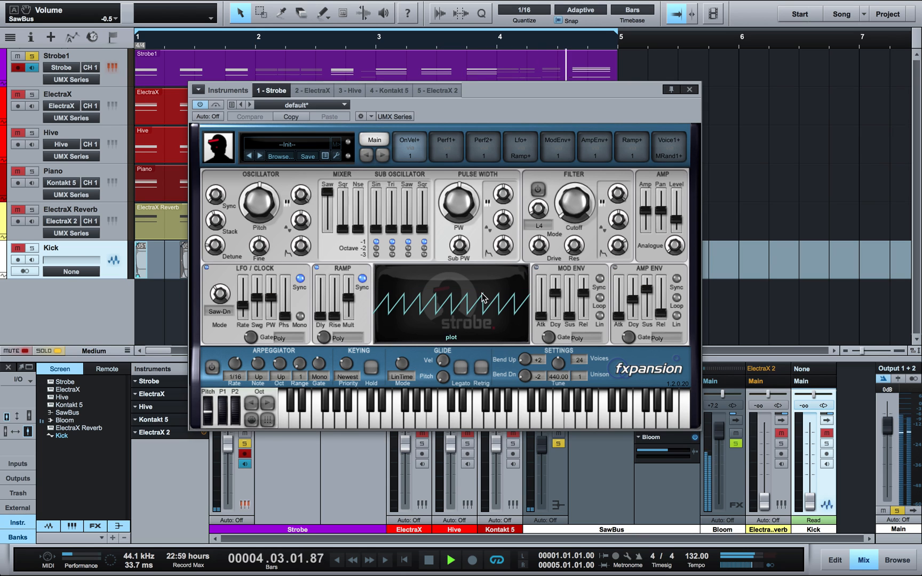
# Step: Pull the Bloom fader fully down, then solo and audition ElectraX before clearing its solo
pyautogui.moveTo(719, 430); pyautogui.dragTo(718, 520)
pyautogui.click(689, 90)
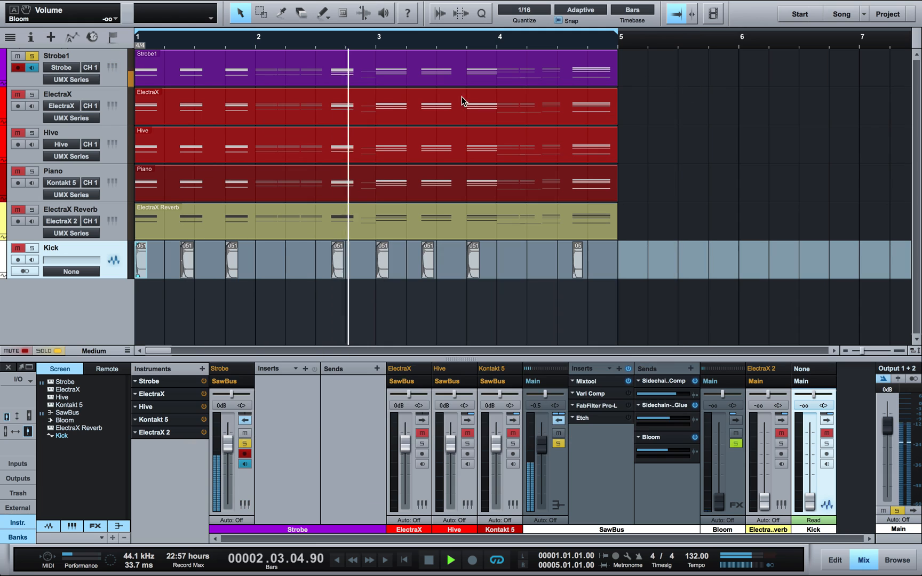
pyautogui.click(32, 95)
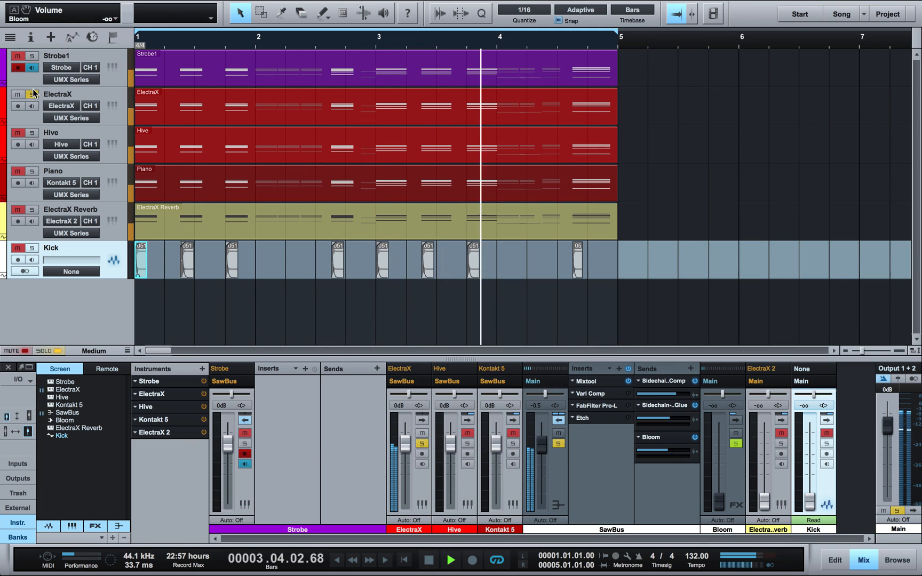
pyautogui.click(111, 106)
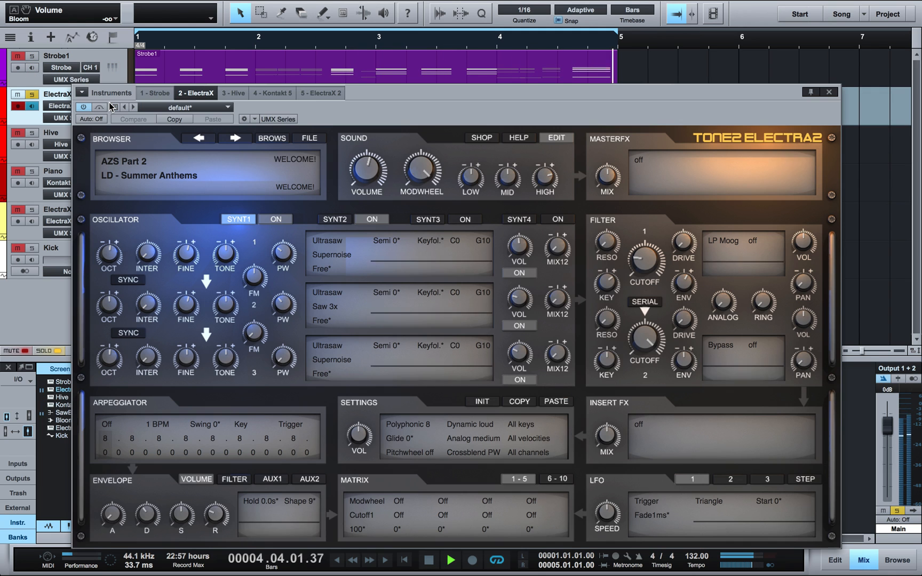
pyautogui.click(827, 93)
pyautogui.press('space')
pyautogui.click(31, 94)
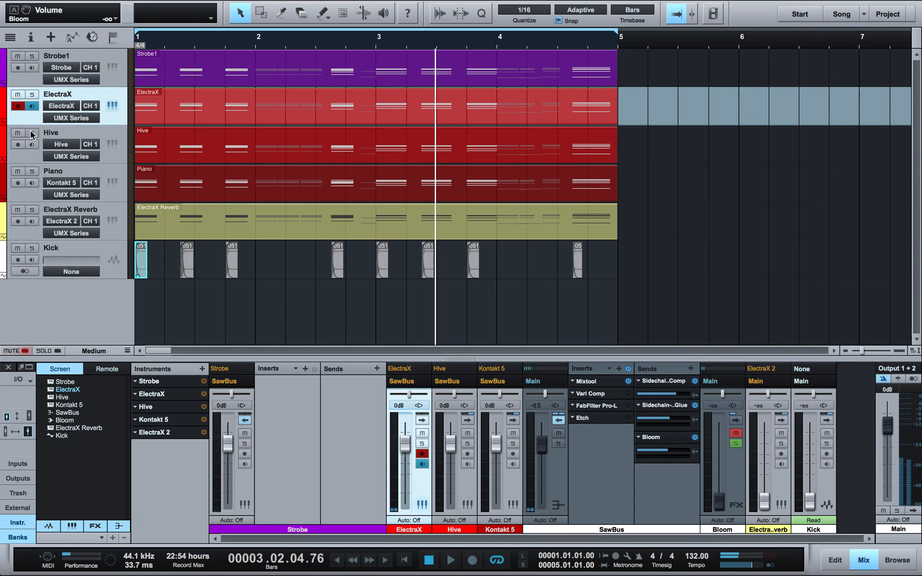
# Step: Solo the Hive track, view its synth editor, then unsolo Hive
pyautogui.click(32, 132)
pyautogui.click(112, 143)
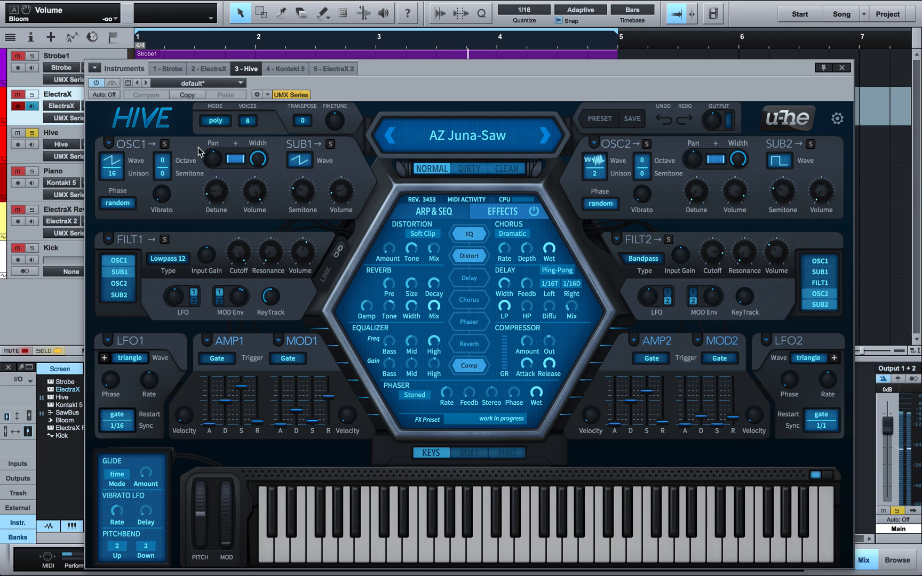
pyautogui.click(841, 68)
pyautogui.click(123, 137)
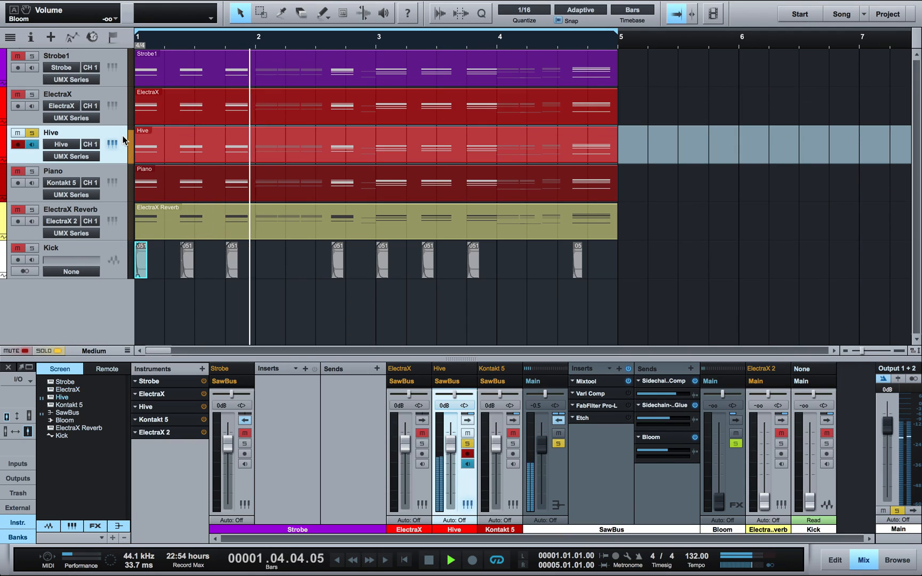
pyautogui.click(31, 132)
# Step: Audition the soloed Kontakt 5 piano, unsolo it, and check the ElectraX 2 synth on ElectraX Reverb
pyautogui.click(32, 171)
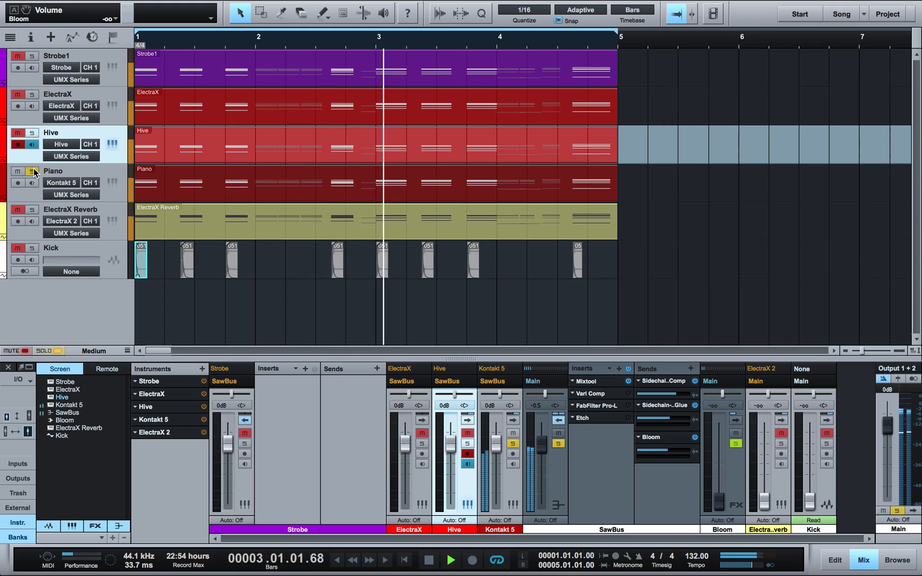
pyautogui.click(74, 168)
pyautogui.click(112, 183)
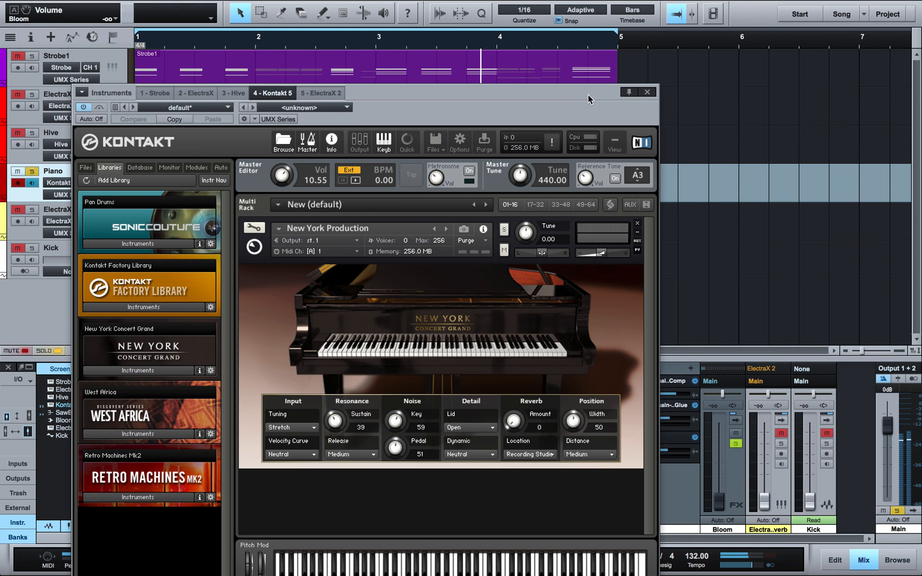
pyautogui.click(648, 92)
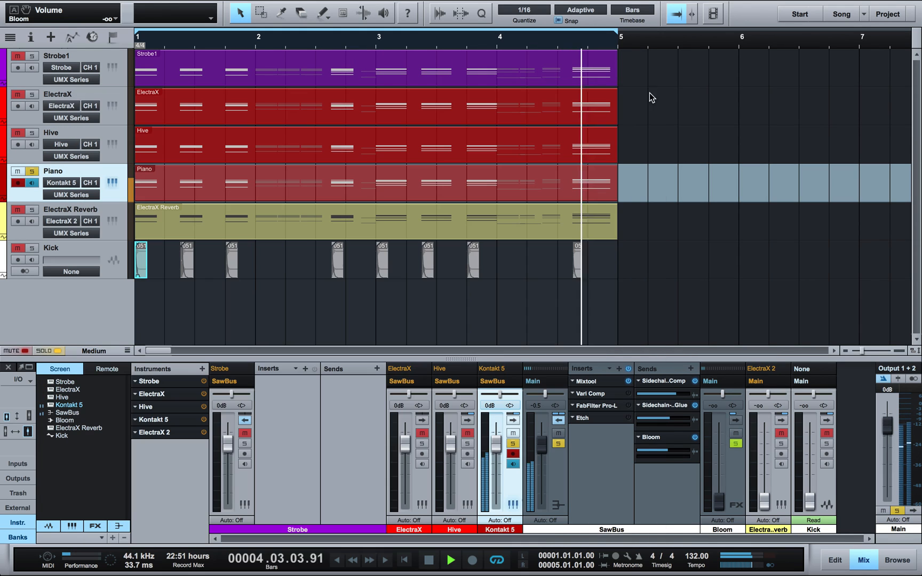
pyautogui.click(32, 171)
pyautogui.press('space')
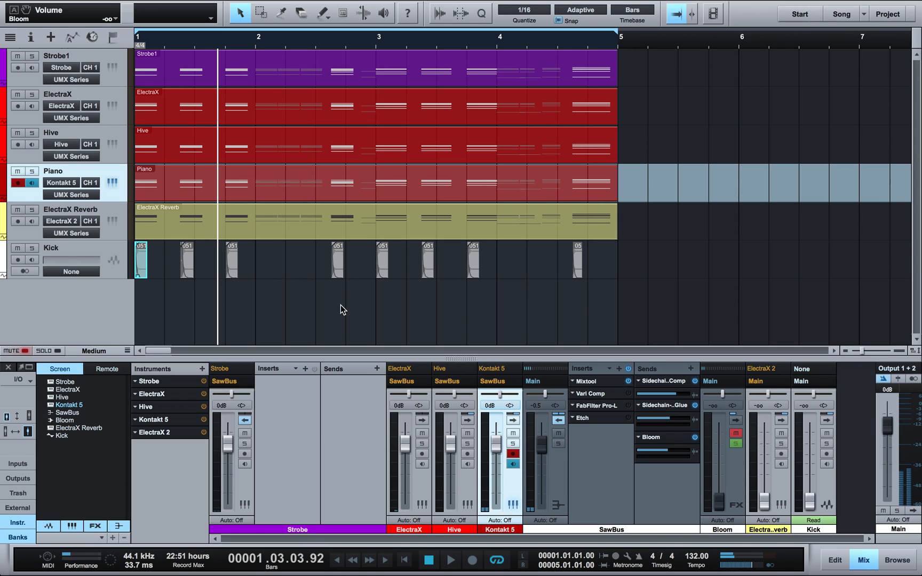
pyautogui.click(109, 217)
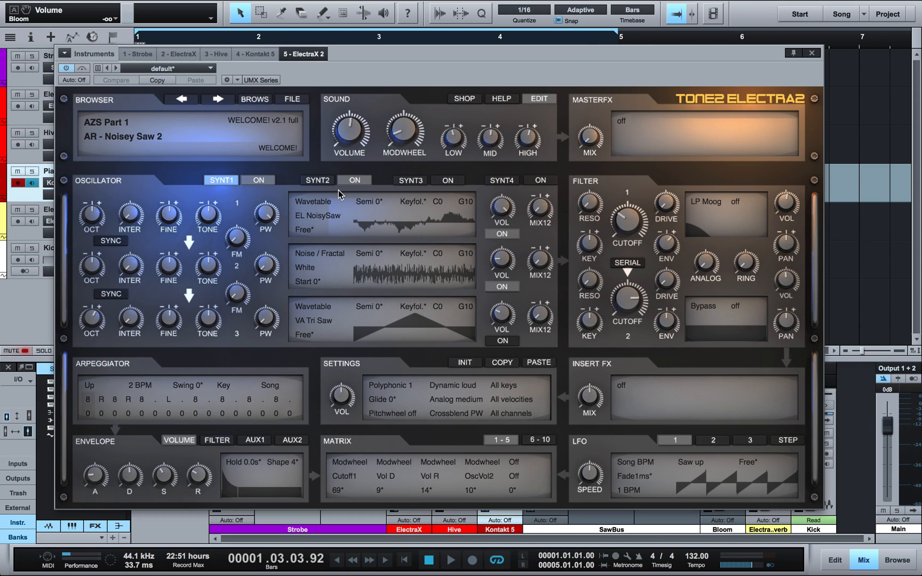
pyautogui.click(811, 54)
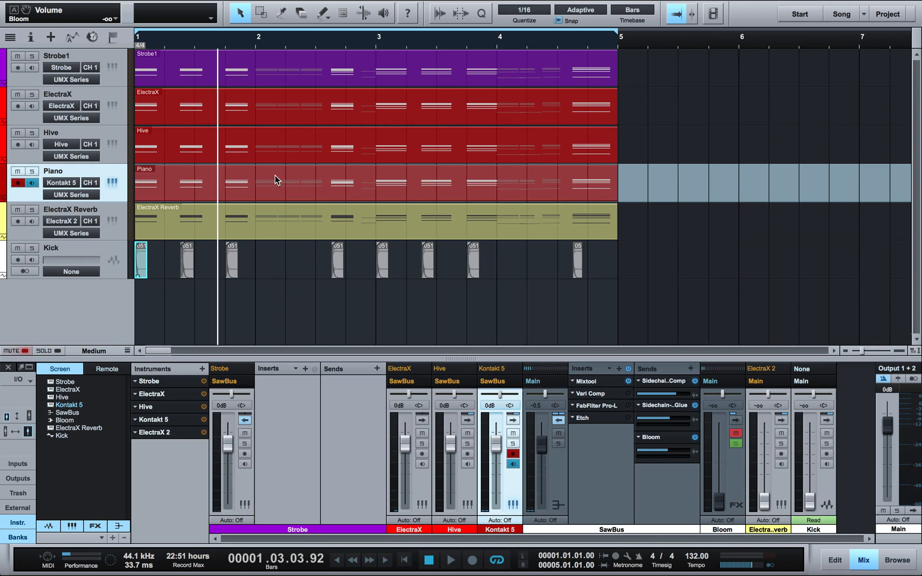
# Step: Switch on the Vari Comp and Etch inserts on SawBus after peeking at Bloom's effect chain
pyautogui.click(99, 206)
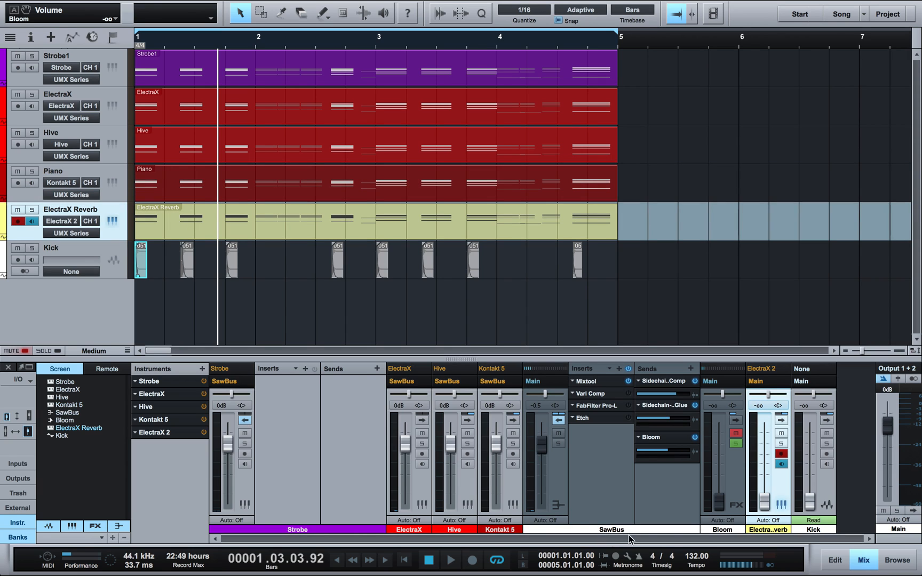
pyautogui.click(737, 420)
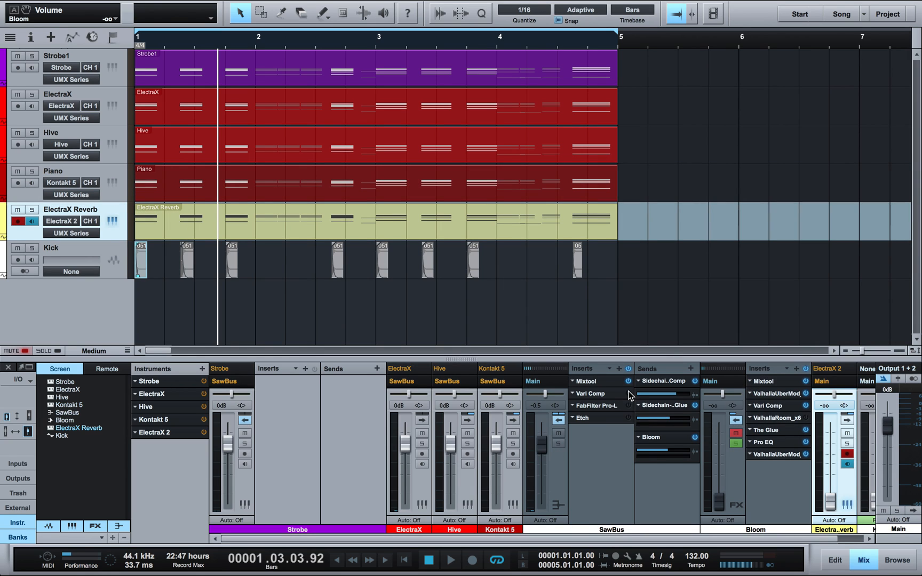
pyautogui.click(737, 421)
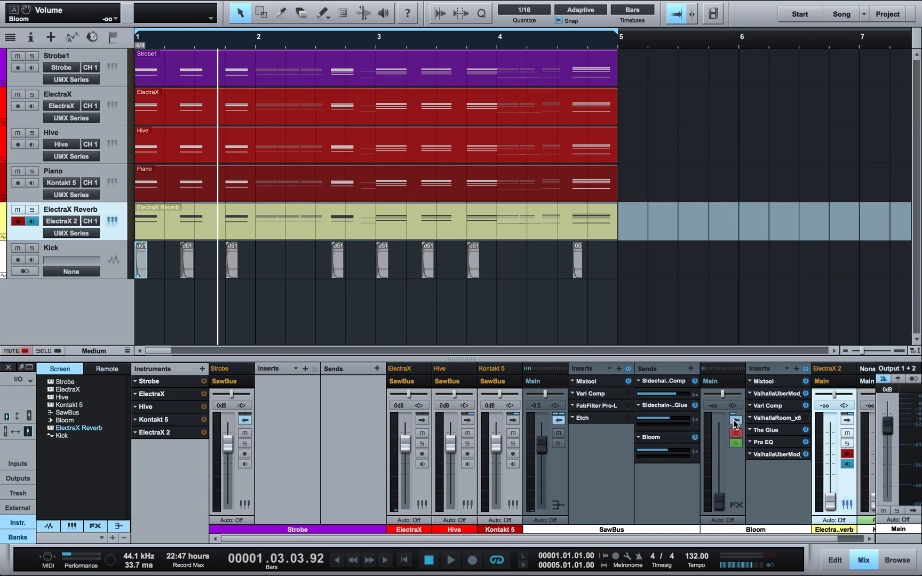
pyautogui.click(628, 394)
pyautogui.click(628, 419)
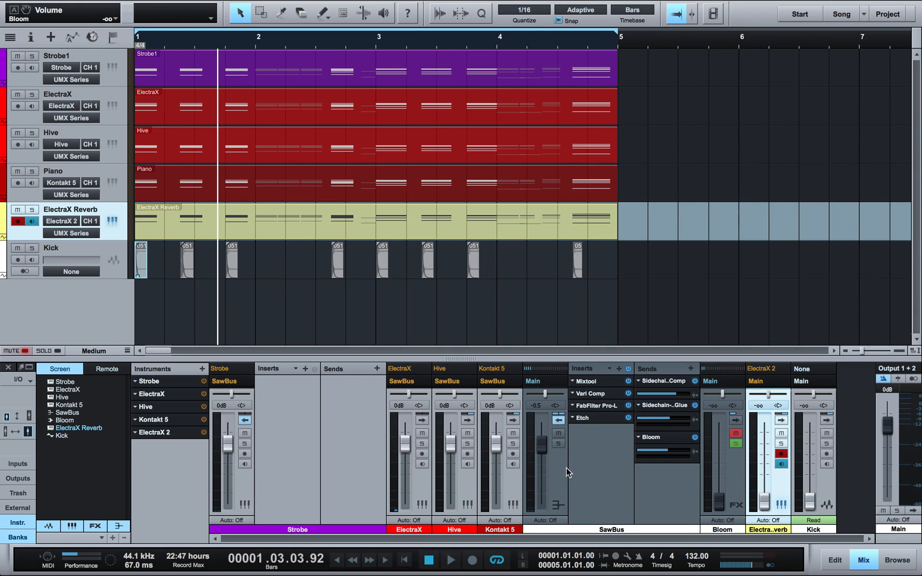
# Step: Select the tracks from Strobe1 down to Piano and collapse the Strobe channel's effects panel
pyautogui.click(109, 58)
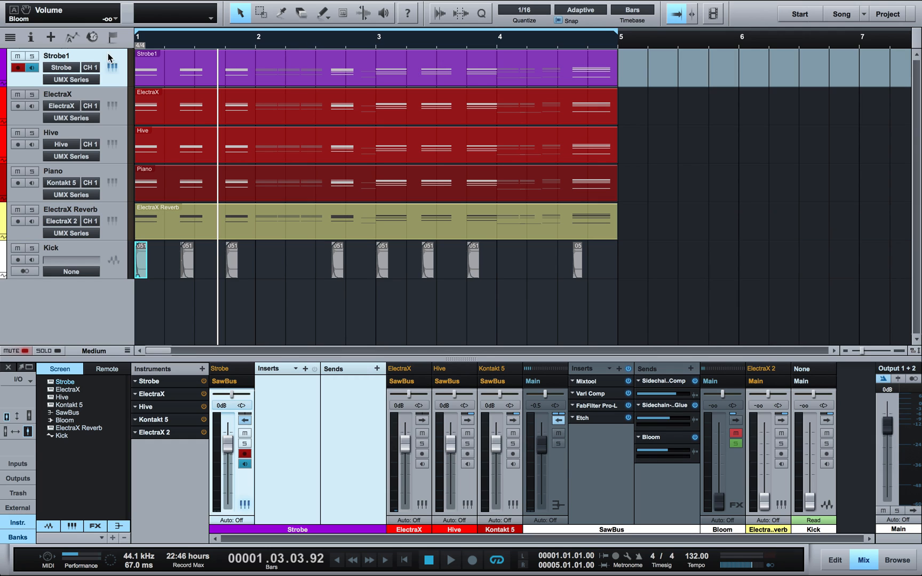
pyautogui.keyDown('shift'); pyautogui.click(107, 176); pyautogui.keyUp('shift')
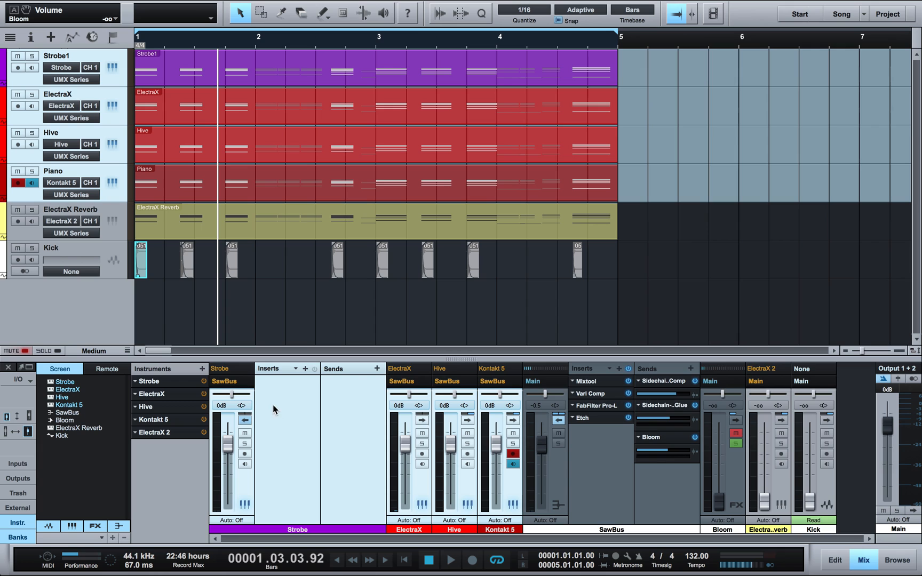
pyautogui.click(244, 421)
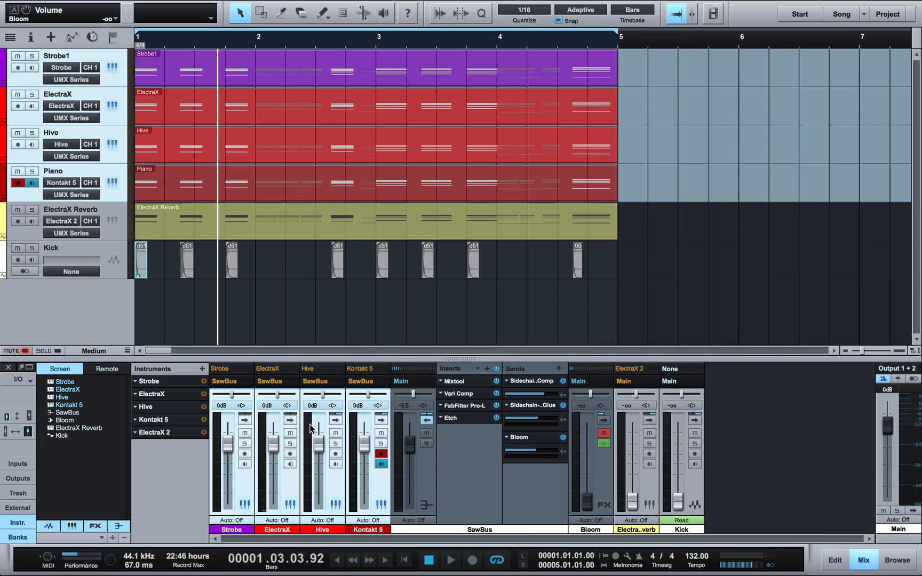
pyautogui.click(472, 465)
pyautogui.click(474, 394)
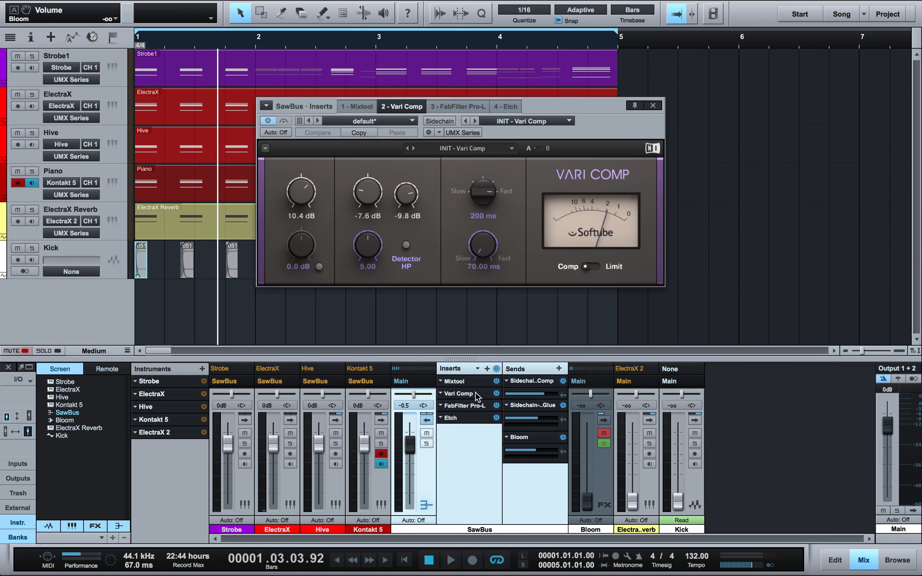
pyautogui.click(469, 407)
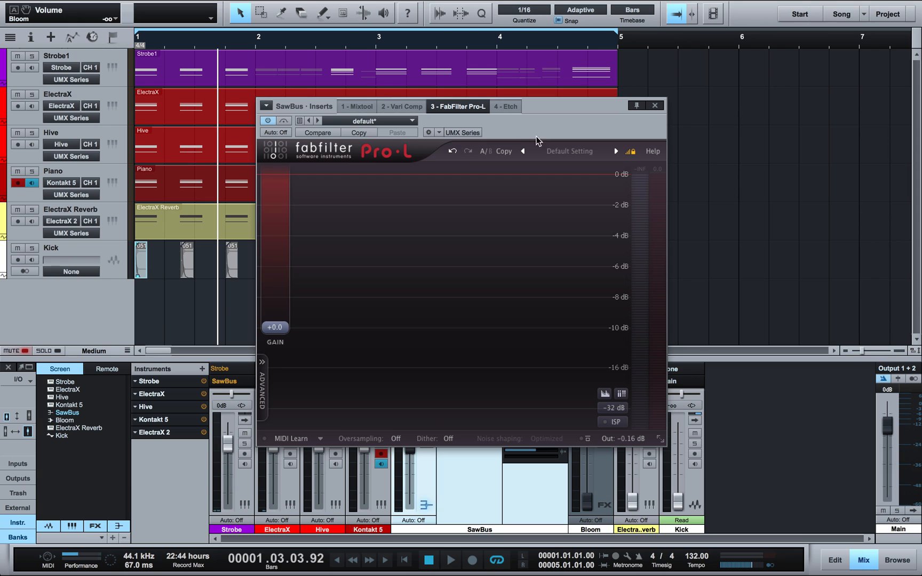
pyautogui.click(652, 107)
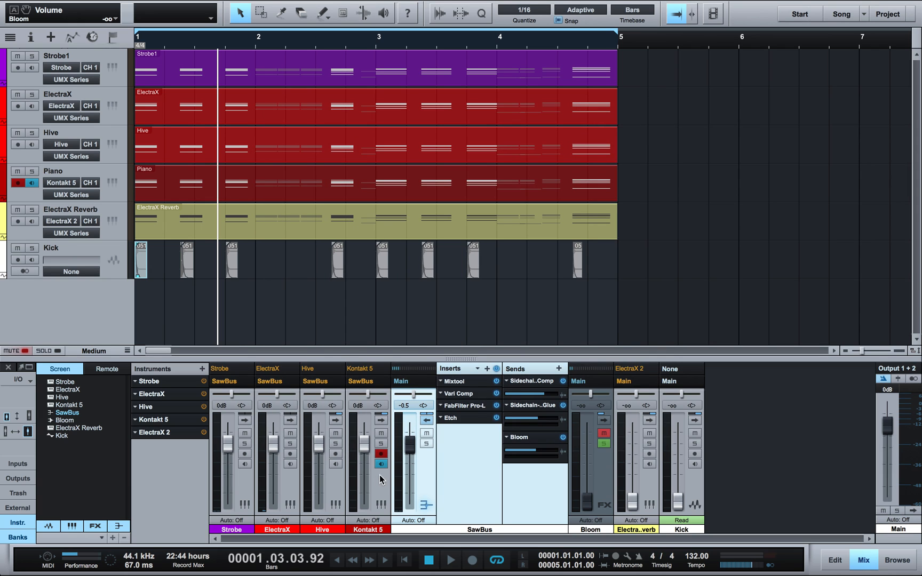
pyautogui.click(460, 417)
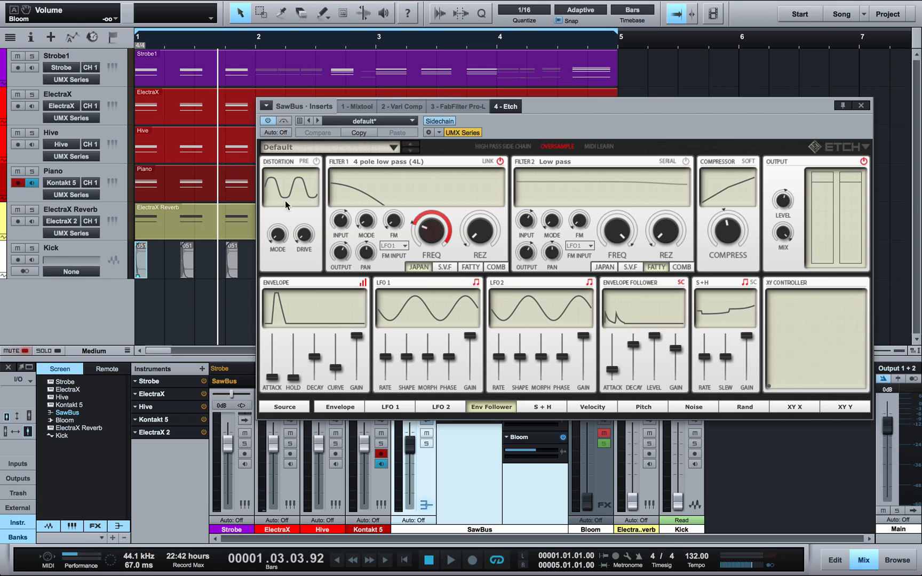
pyautogui.press('space')
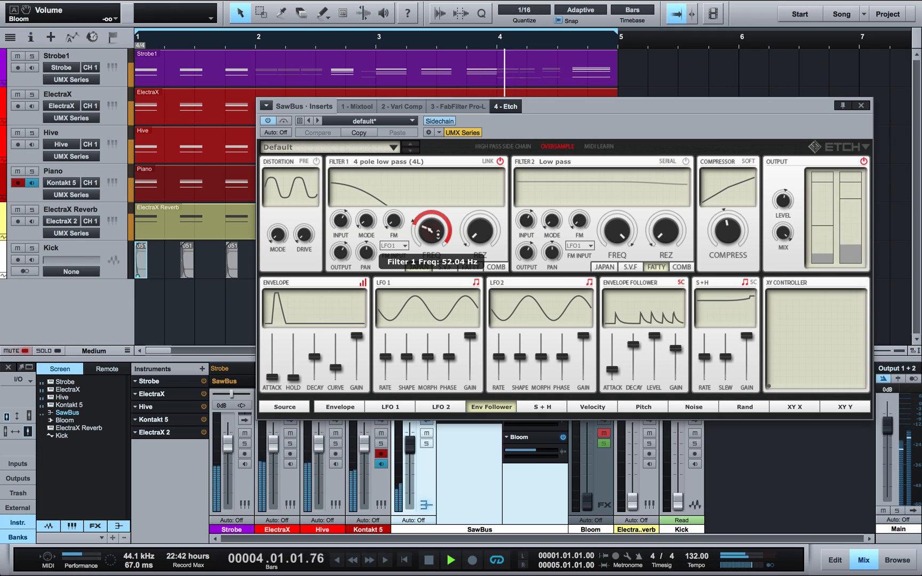
pyautogui.press('space')
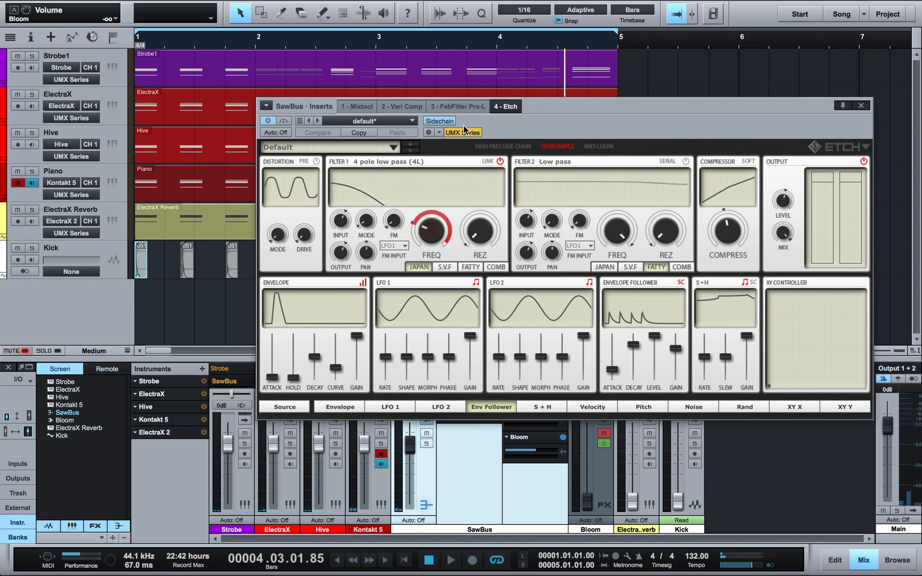
pyautogui.click(860, 107)
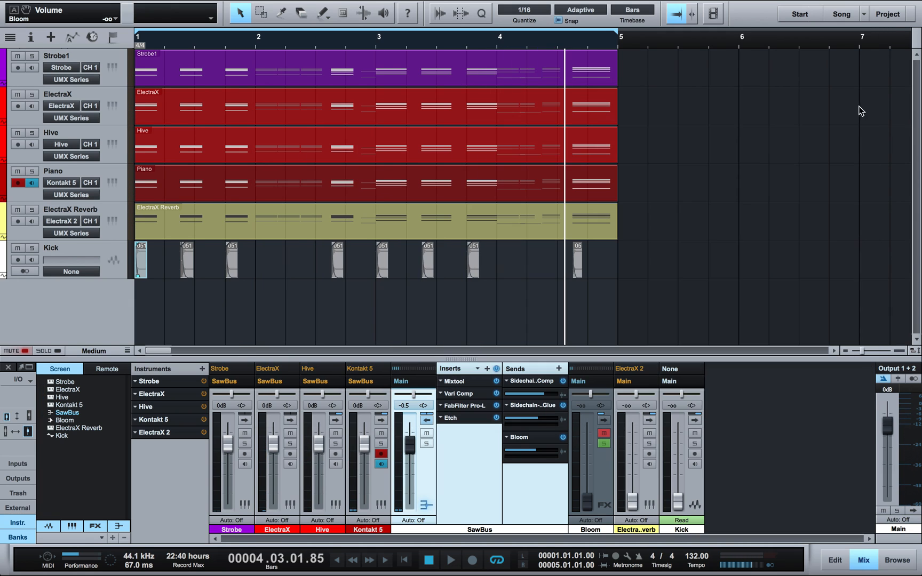
# Step: Select the eight Kick events, zoom in on a kick hit, and open SawBus's Etch editor
pyautogui.moveTo(579, 327); pyautogui.dragTo(130, 273)
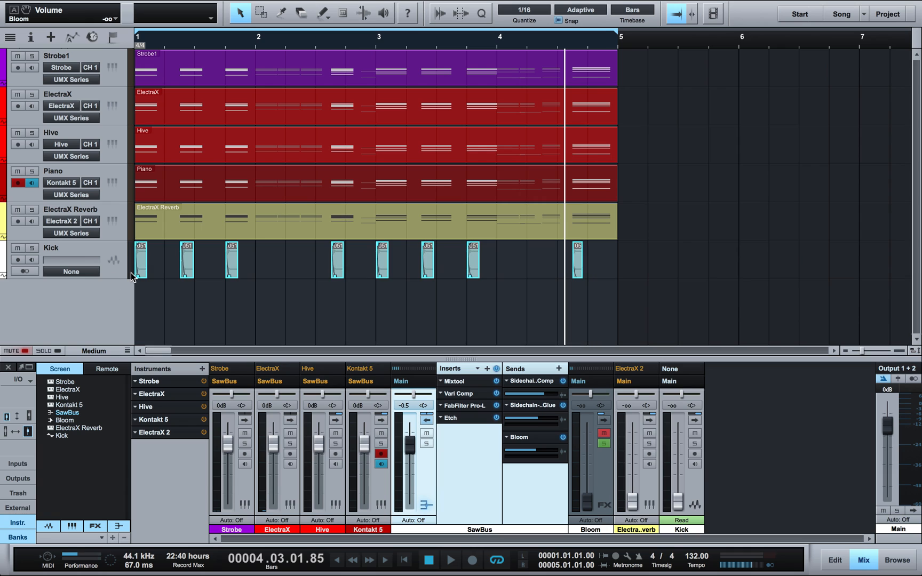
pyautogui.press('e')
pyautogui.press('e')
pyautogui.press('e')
pyautogui.press('e')
pyautogui.press('e')
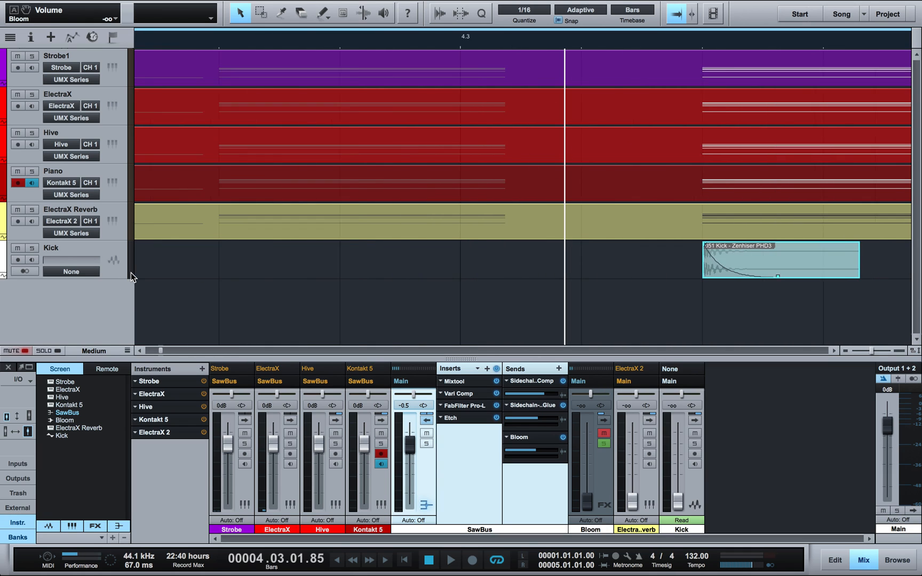
pyautogui.hscroll(5, 336, 292)
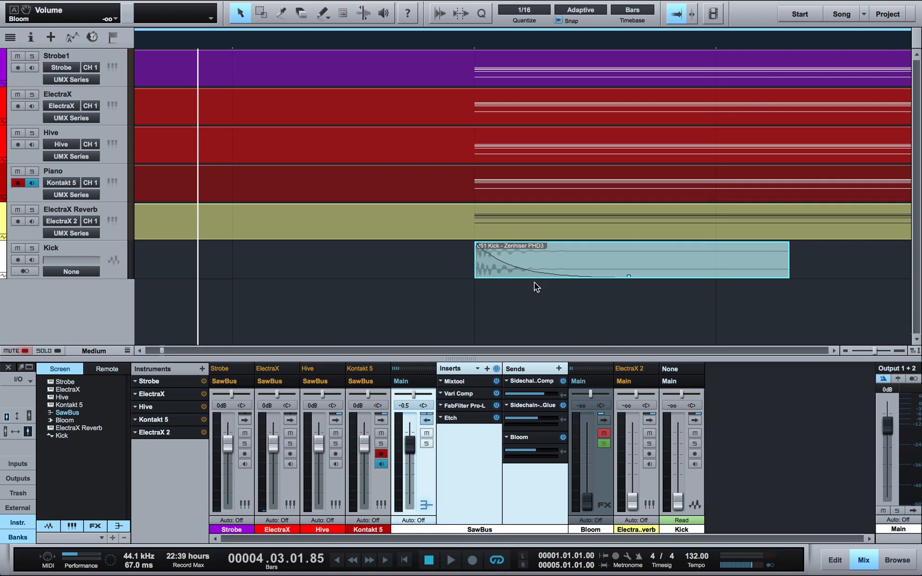
pyautogui.doubleClick(473, 416)
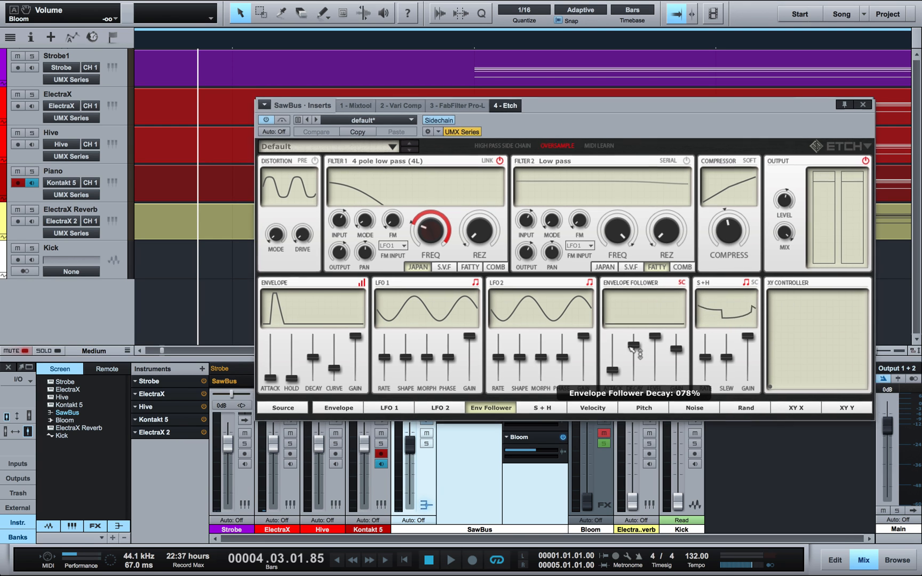
# Step: While the loop plays, raise Etch's Envelope Follower gain to 77% and close the window
pyautogui.press('space')
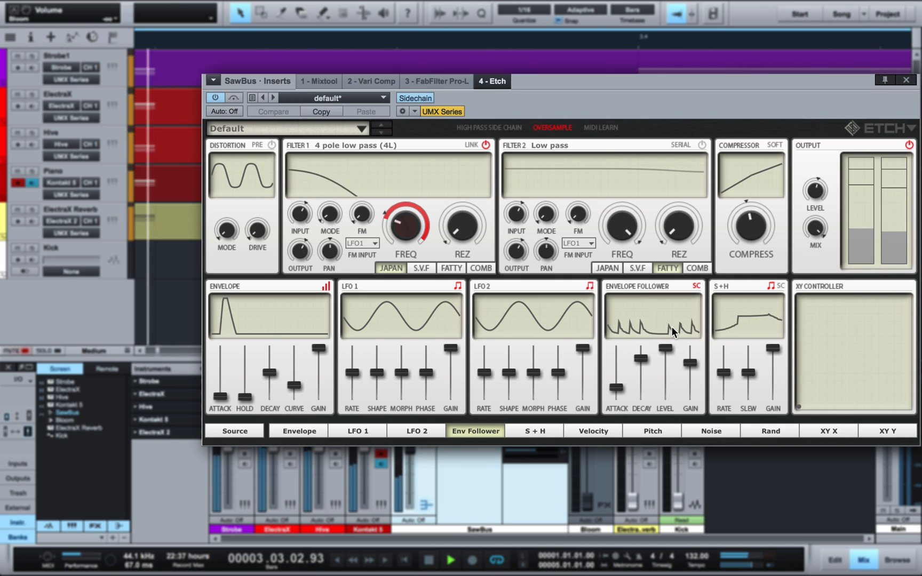
pyautogui.moveTo(385, 214)
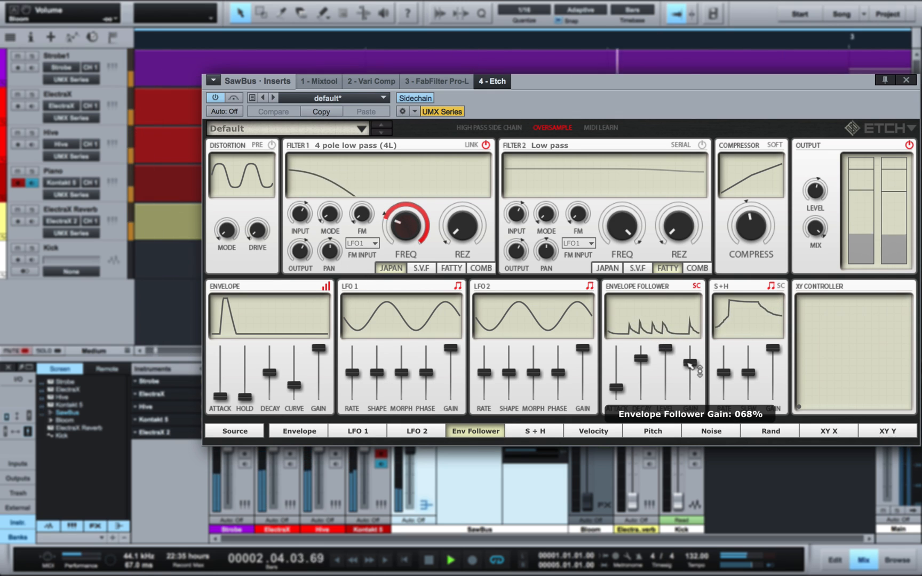
pyautogui.moveTo(691, 367); pyautogui.dragTo(690, 359)
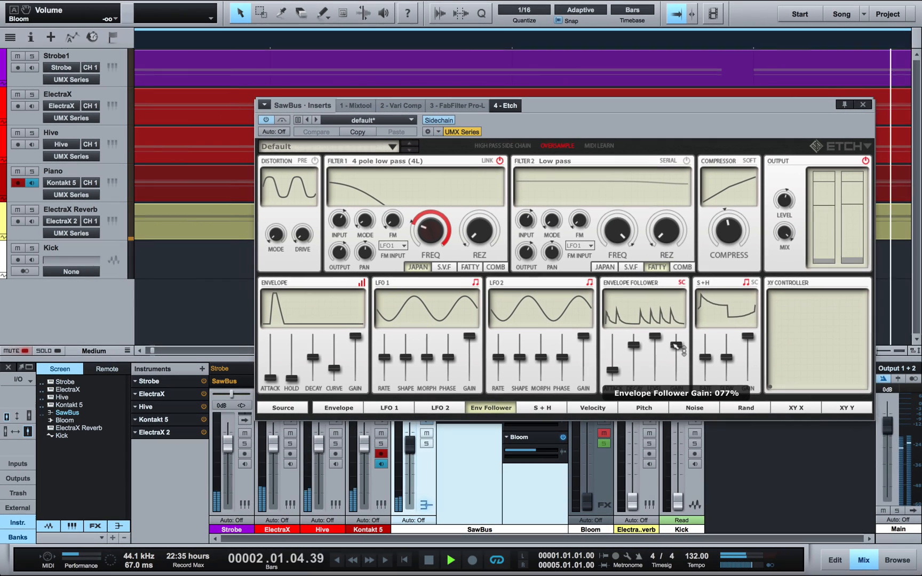
pyautogui.click(860, 106)
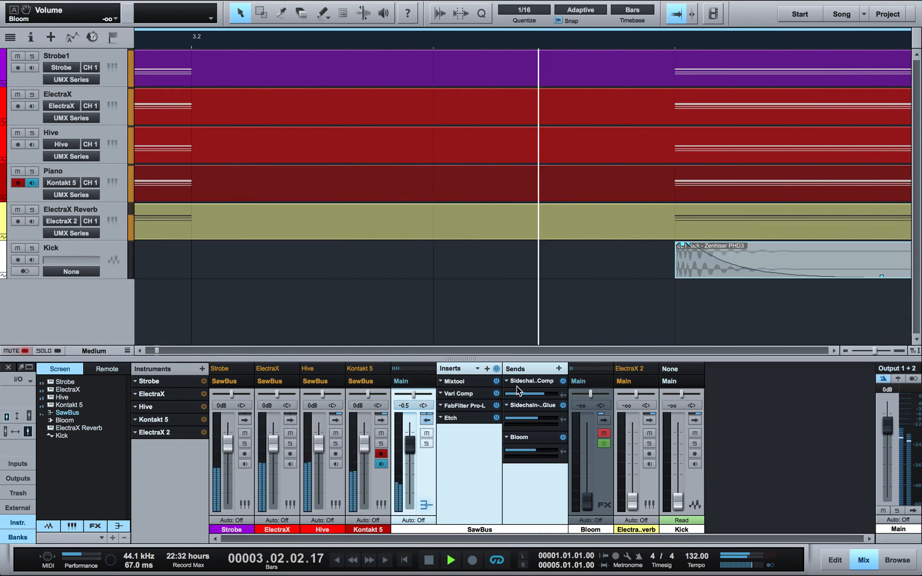
# Step: Stop playback, zoom to fit the song, expand Bloom's inserts and open its Mixtool (-2.16 dB gain)
pyautogui.press('space')
pyautogui.hotkey('shift', 'f')
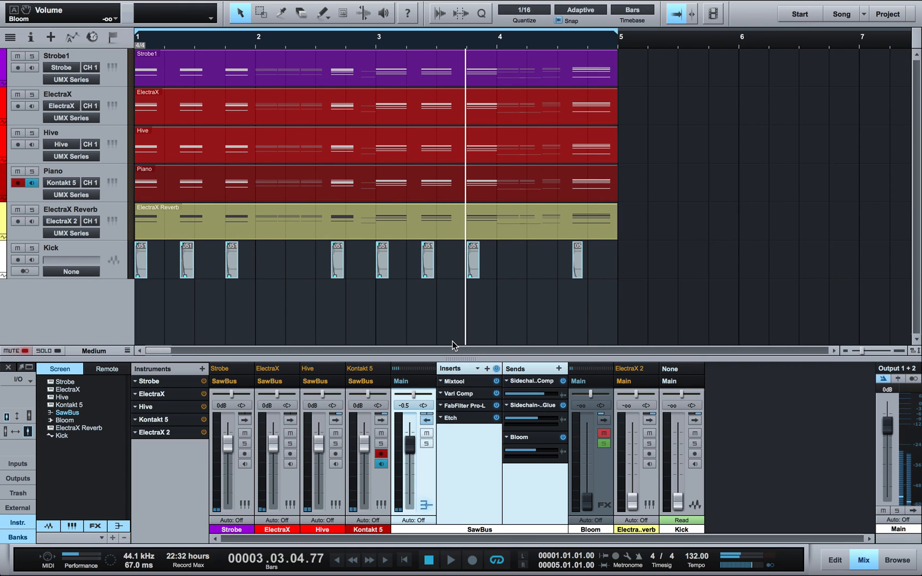
pyautogui.click(602, 416)
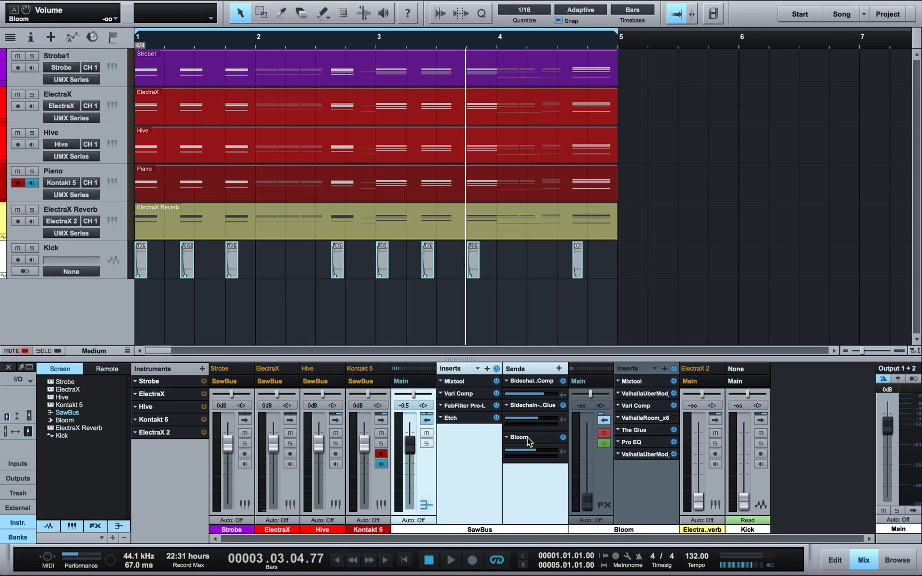
pyautogui.click(638, 489)
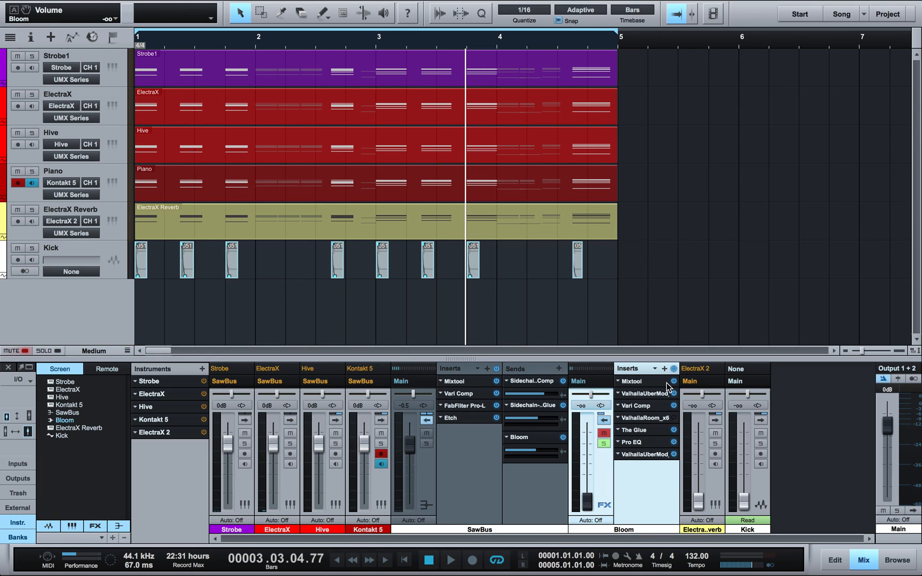
pyautogui.click(654, 384)
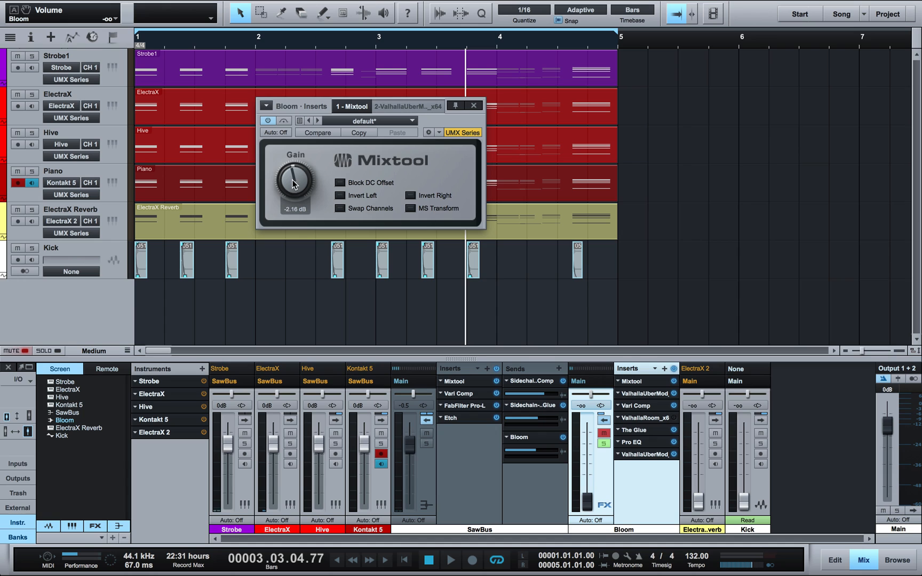
# Step: Inspect Bloom's Mixtool, ValhallaUberMod and Vari Comp, then delete the ValhallaRoom_x6 insert
pyautogui.click(474, 106)
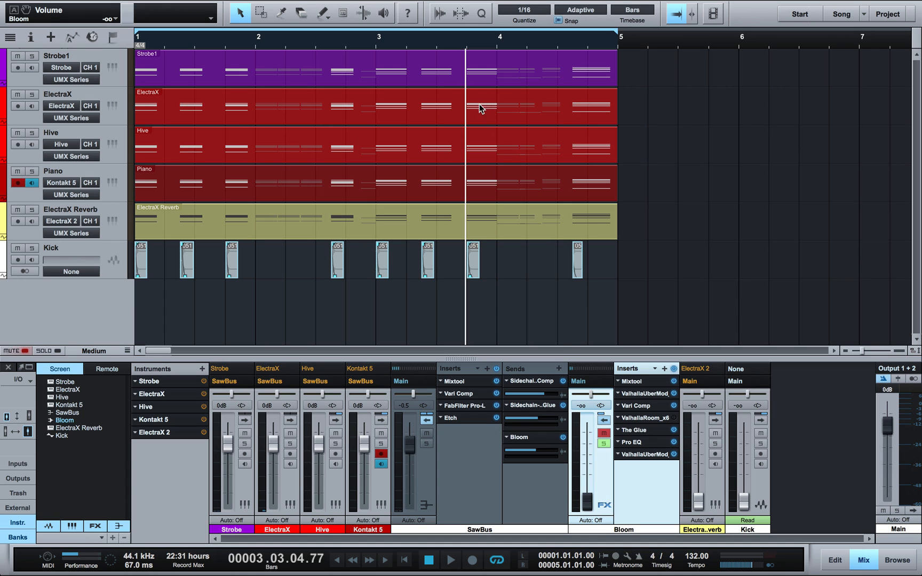
pyautogui.click(643, 394)
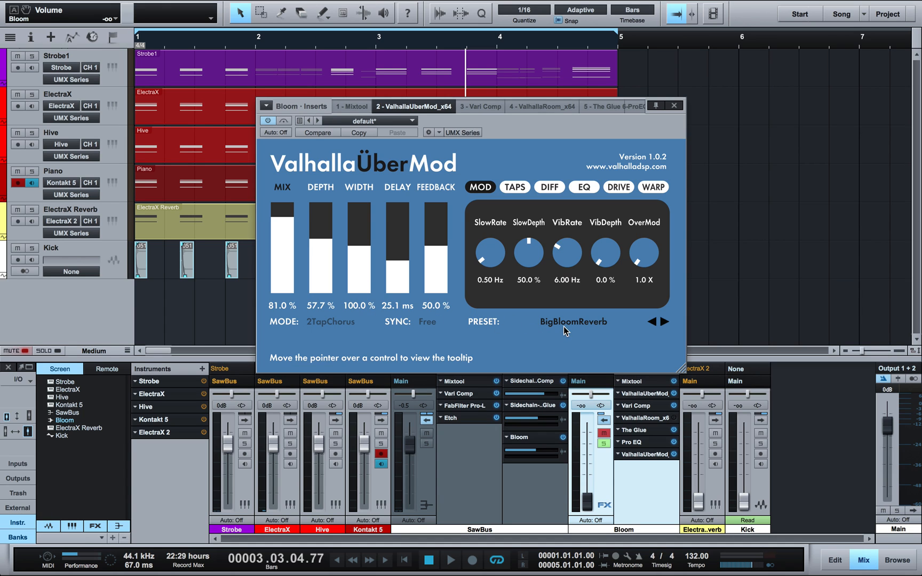
pyautogui.click(675, 105)
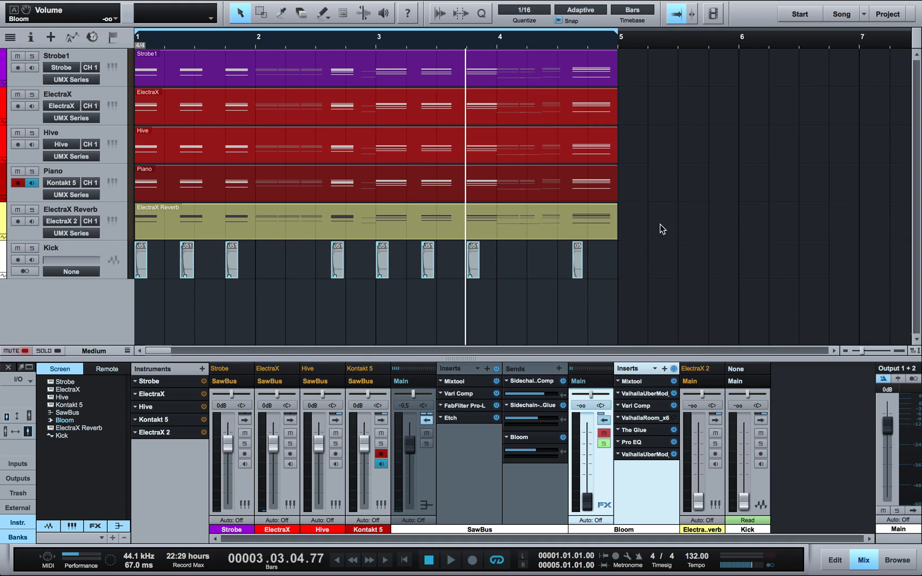
pyautogui.click(643, 406)
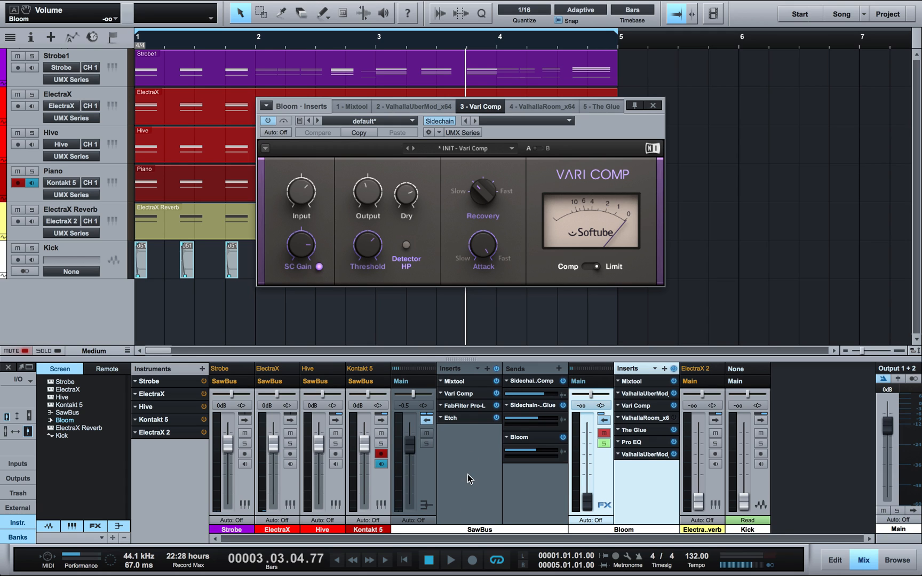
pyautogui.click(531, 381)
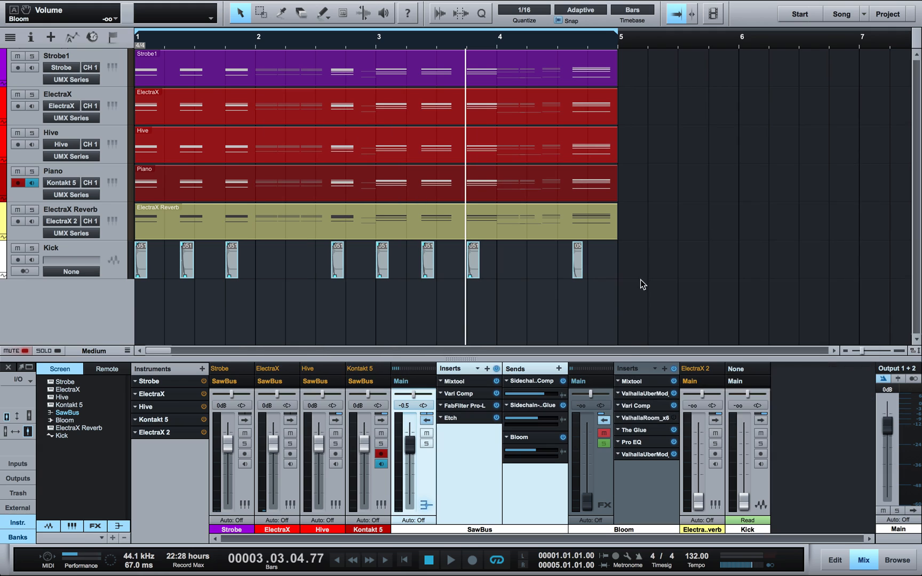
pyautogui.rightClick(621, 418)
pyautogui.click(633, 500)
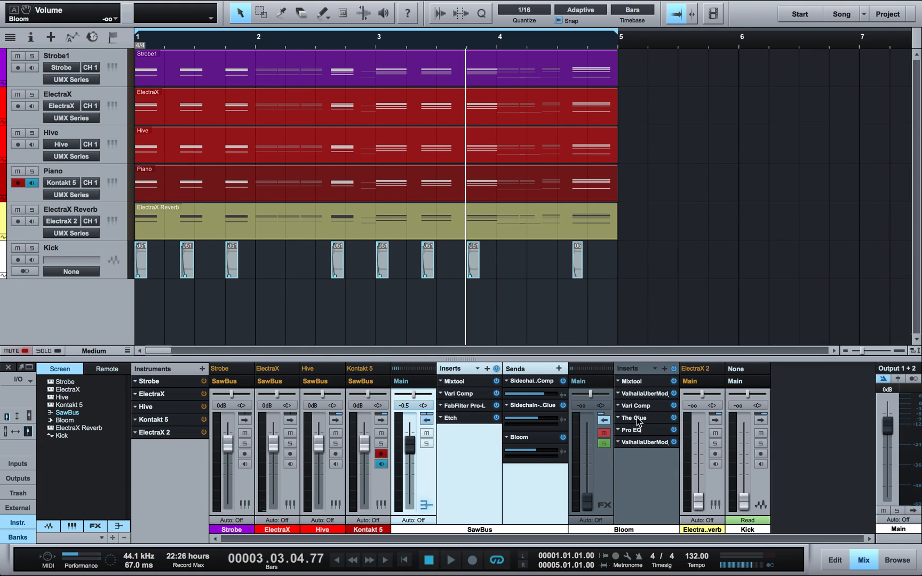
# Step: Open The Glue, Vari Comp and Pro EQ on Bloom side by side, then close Pro EQ
pyautogui.doubleClick(636, 418)
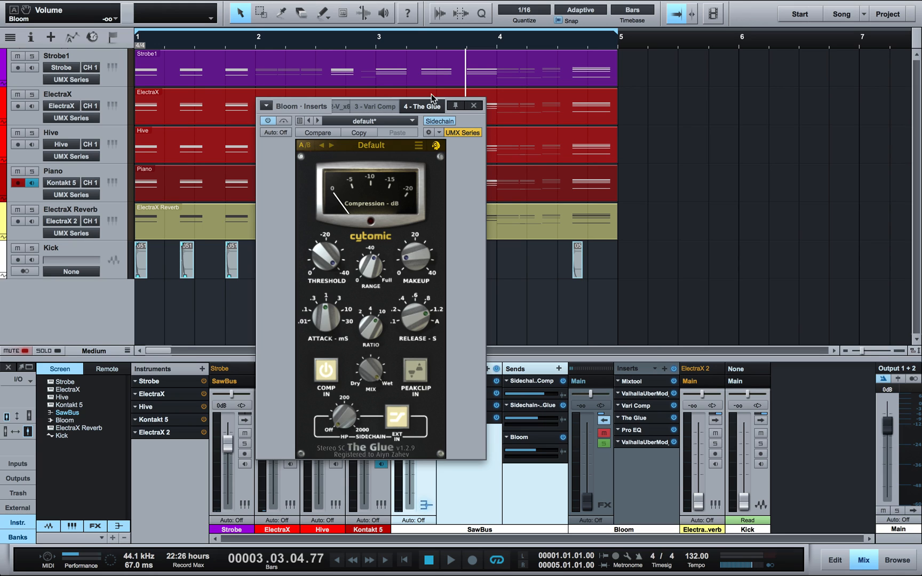
pyautogui.doubleClick(641, 407)
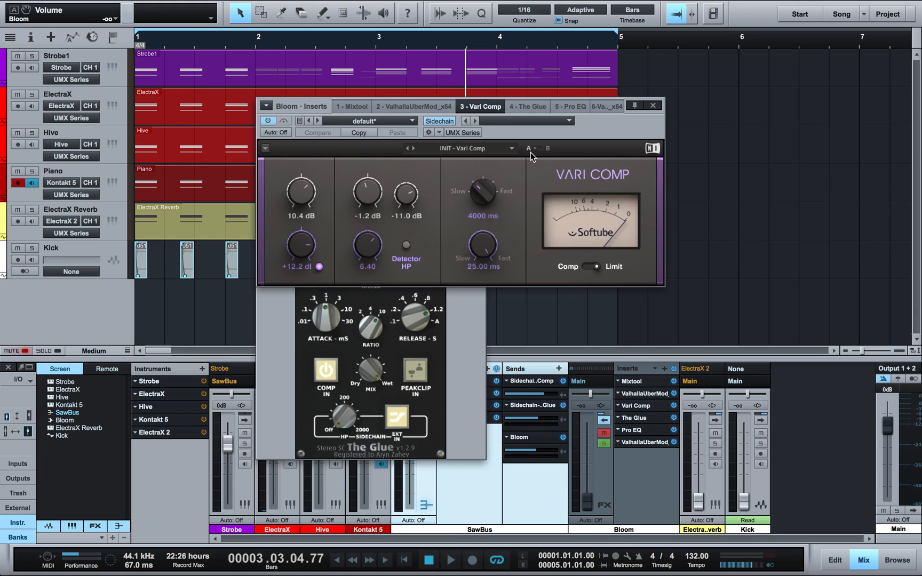
pyautogui.moveTo(513, 138); pyautogui.dragTo(749, 137)
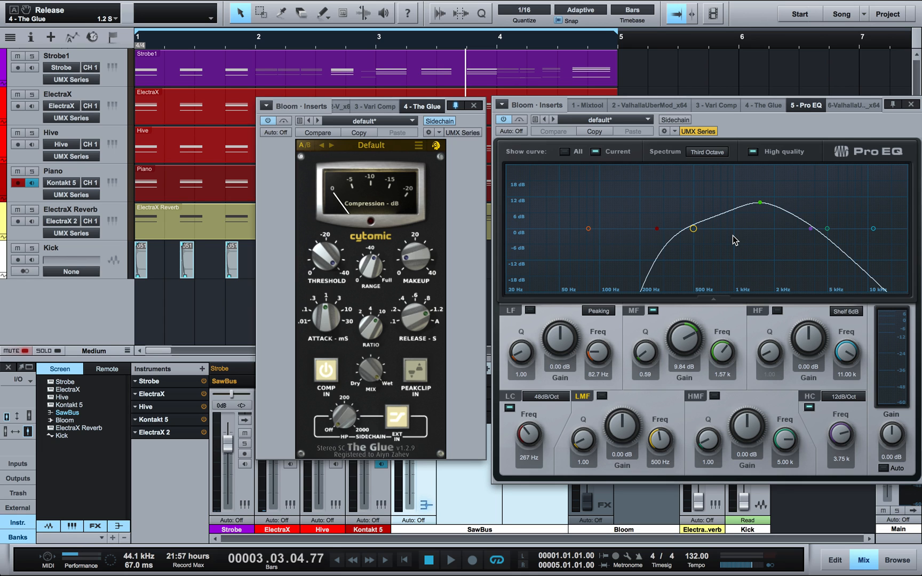
pyautogui.moveTo(754, 133); pyautogui.dragTo(625, 142)
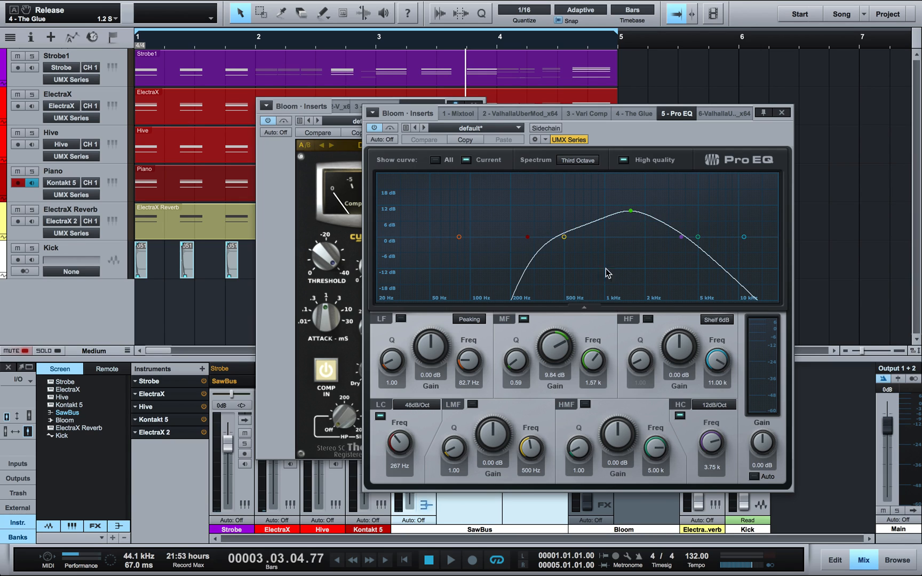
pyautogui.click(782, 113)
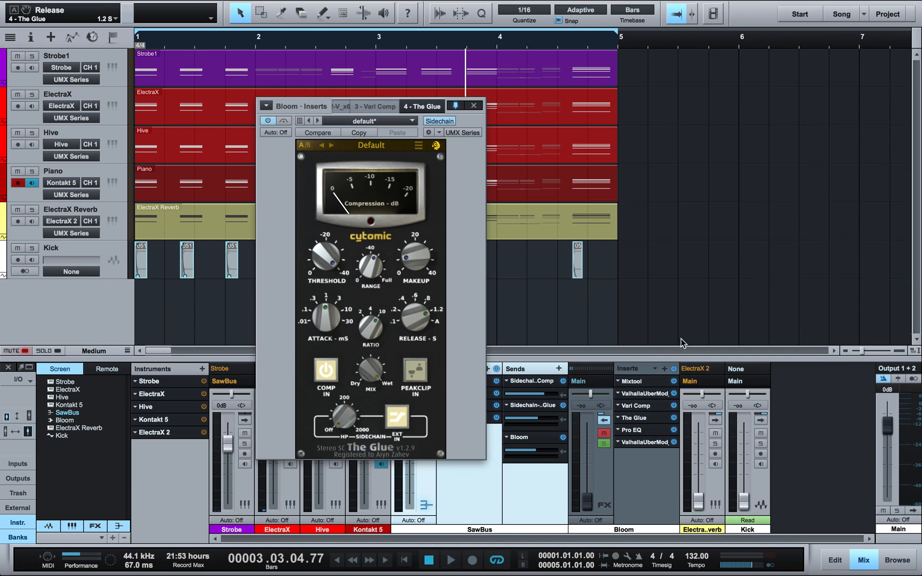
# Step: Check the last ValhallaUberMod insert (BasicTapeEcho), close the editors, and bypass Bloom's Pro EQ
pyautogui.doubleClick(637, 440)
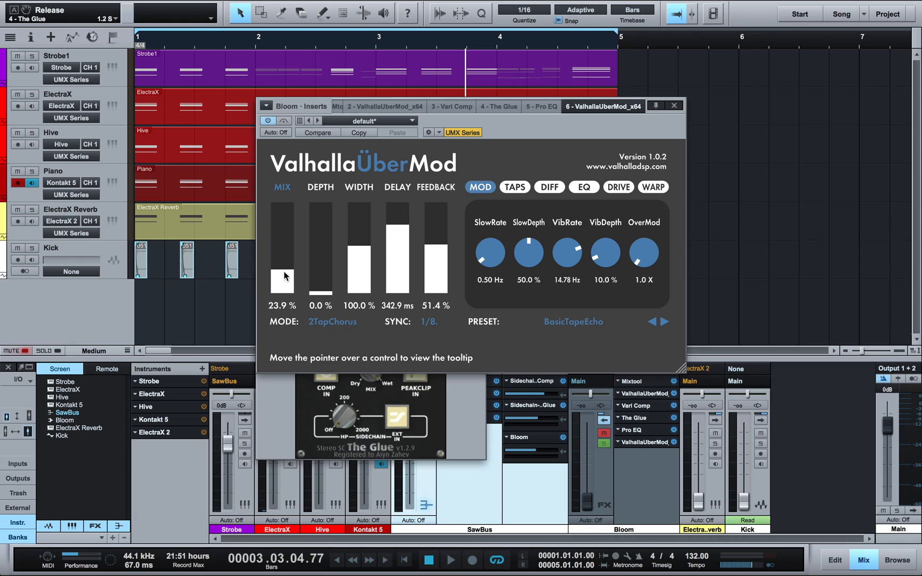
pyautogui.click(671, 106)
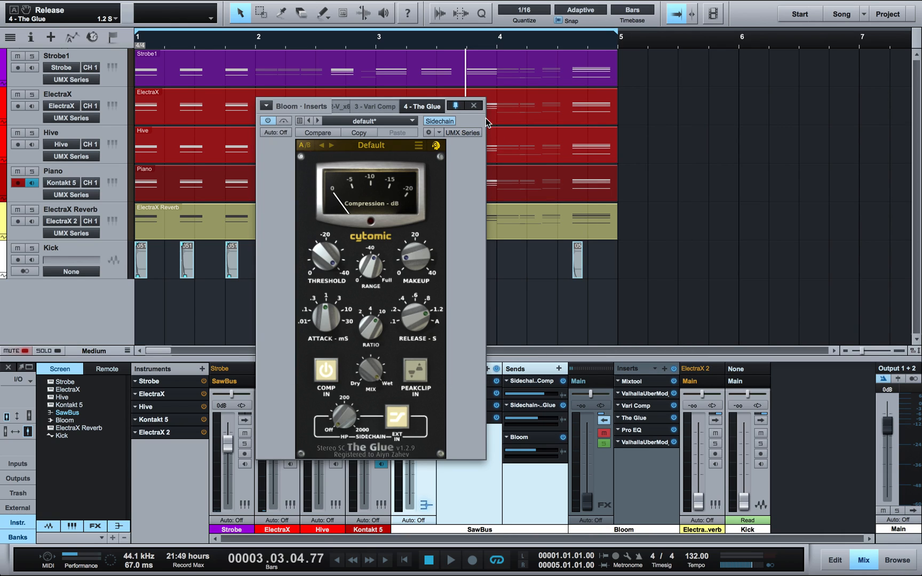
pyautogui.click(473, 105)
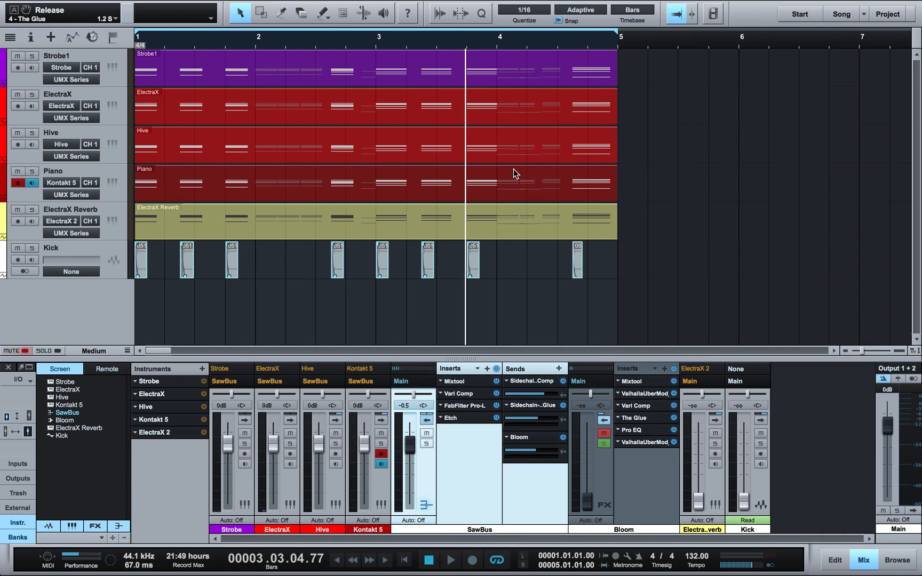
pyautogui.click(674, 431)
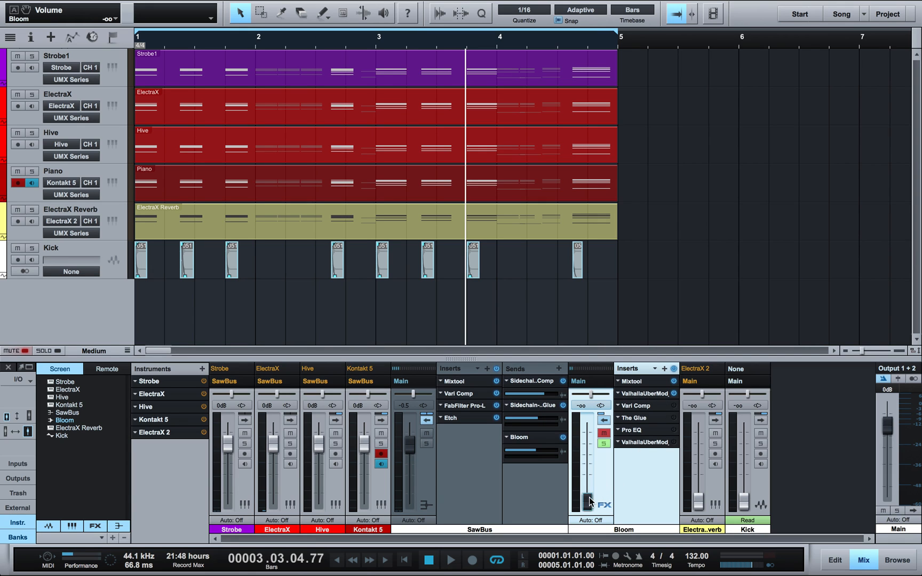
# Step: During playback, unmute Bloom, bring it slightly above 0 dB, and mute the ElectraX Reverb track
pyautogui.press('space')
pyautogui.click(604, 432)
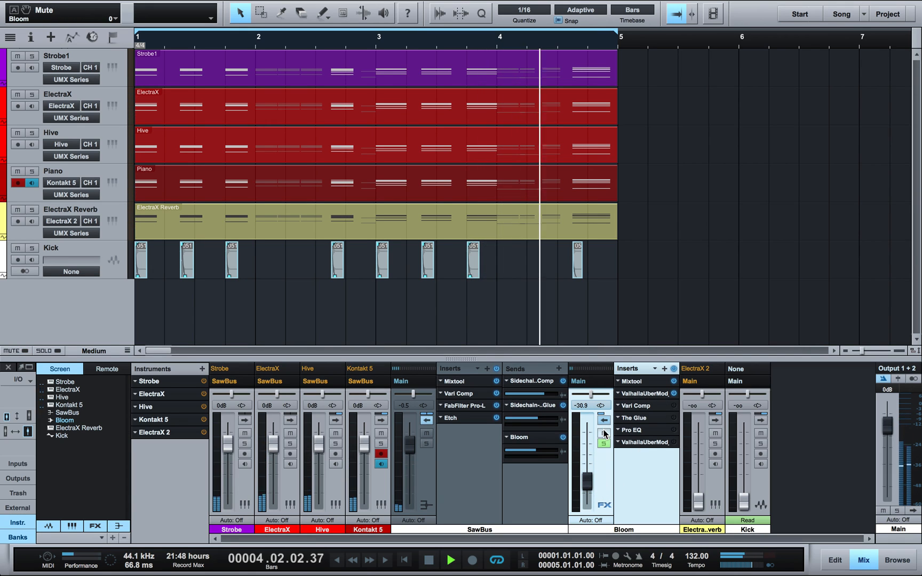
pyautogui.moveTo(590, 477); pyautogui.dragTo(584, 440)
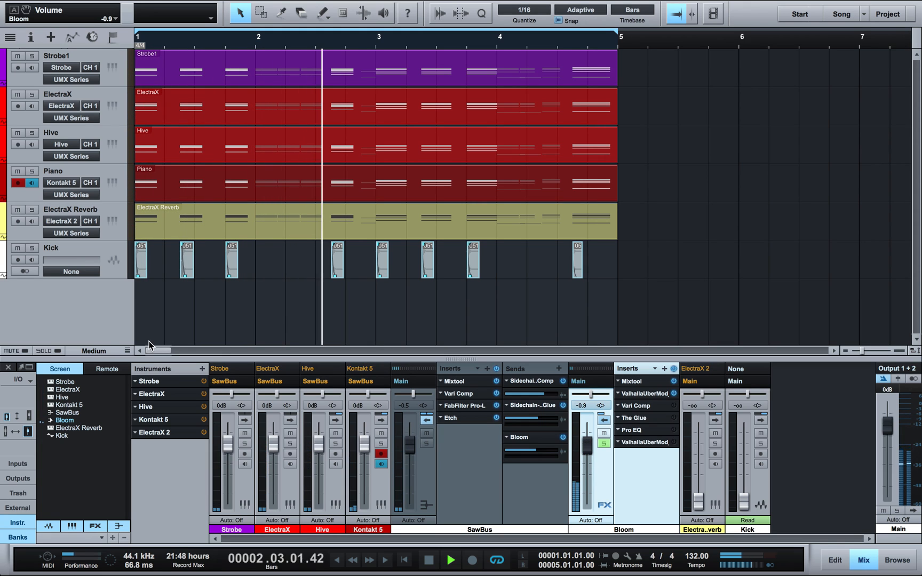
pyautogui.click(17, 209)
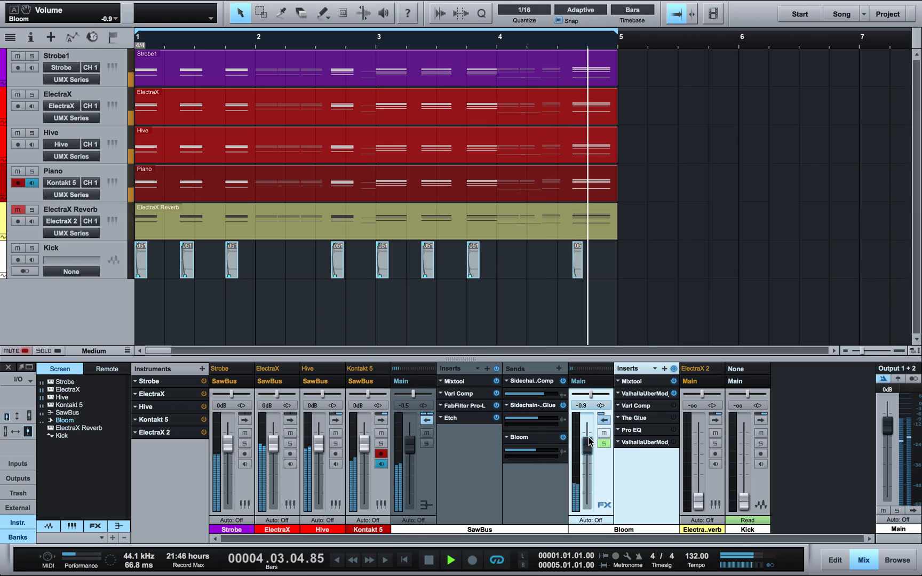
pyautogui.moveTo(587, 444); pyautogui.dragTo(588, 439)
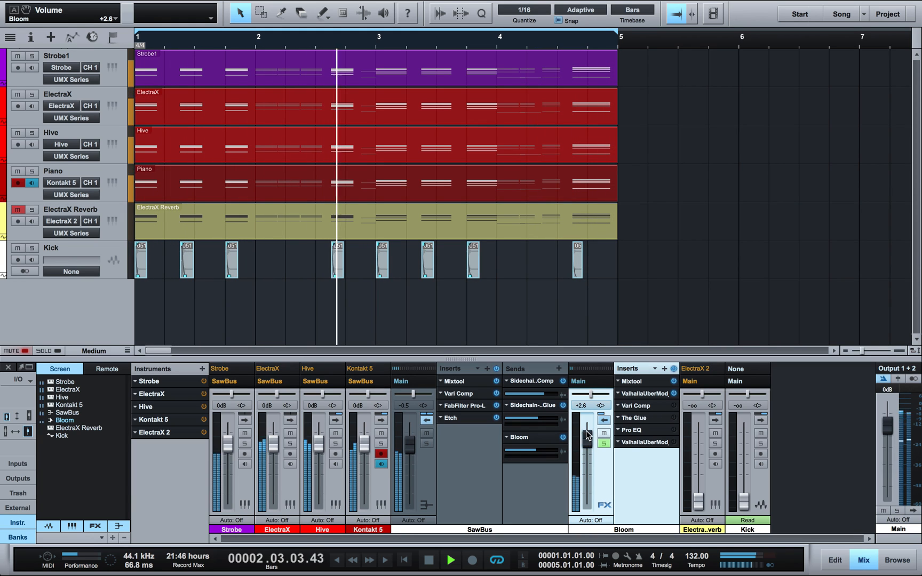
# Step: Set SawBus's Etch filter cutoff to about 133 Hz and close the Etch window
pyautogui.click(457, 420)
pyautogui.moveTo(431, 231)
pyautogui.mouseDown()
pyautogui.moveTo(431, 210)
pyautogui.moveTo(431, 226)
pyautogui.mouseUp()
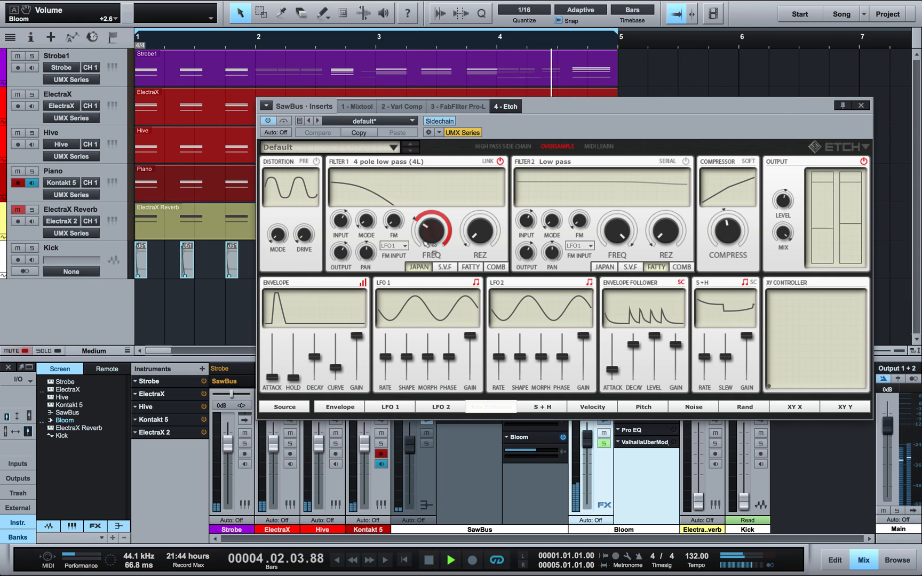
pyautogui.moveTo(437, 225); pyautogui.dragTo(559, 128)
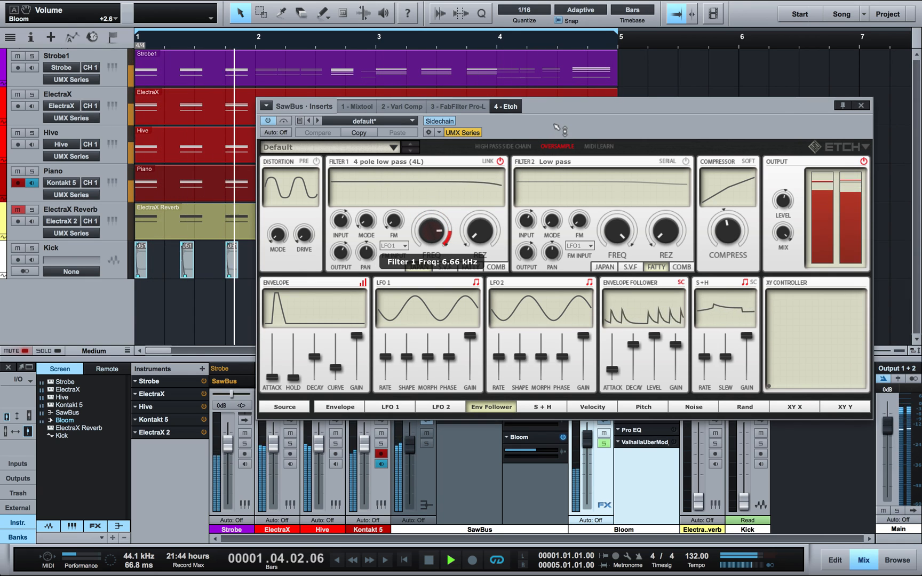
pyautogui.click(860, 107)
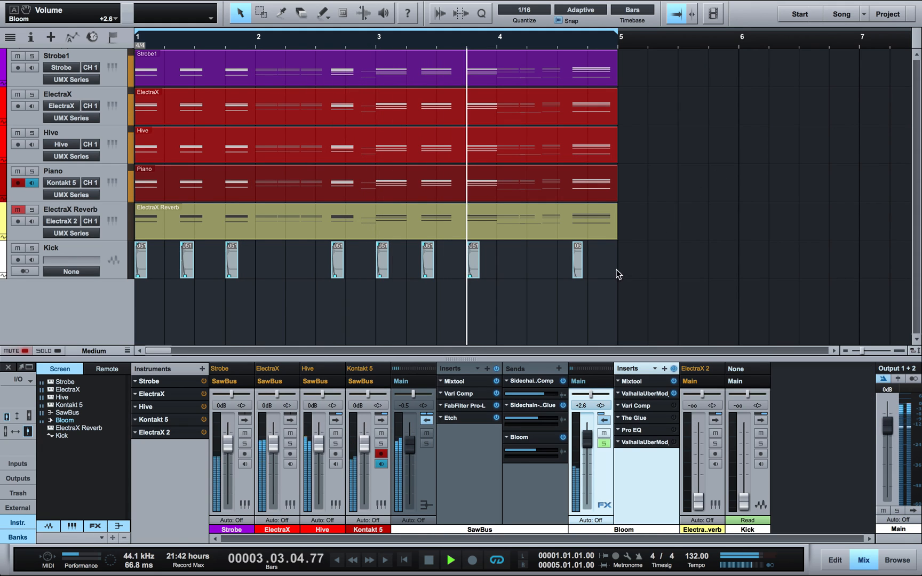
# Step: Stop playback, switch on Bloom's Vari Comp, and bring up the Vari Comp and The Glue editors
pyautogui.press('space')
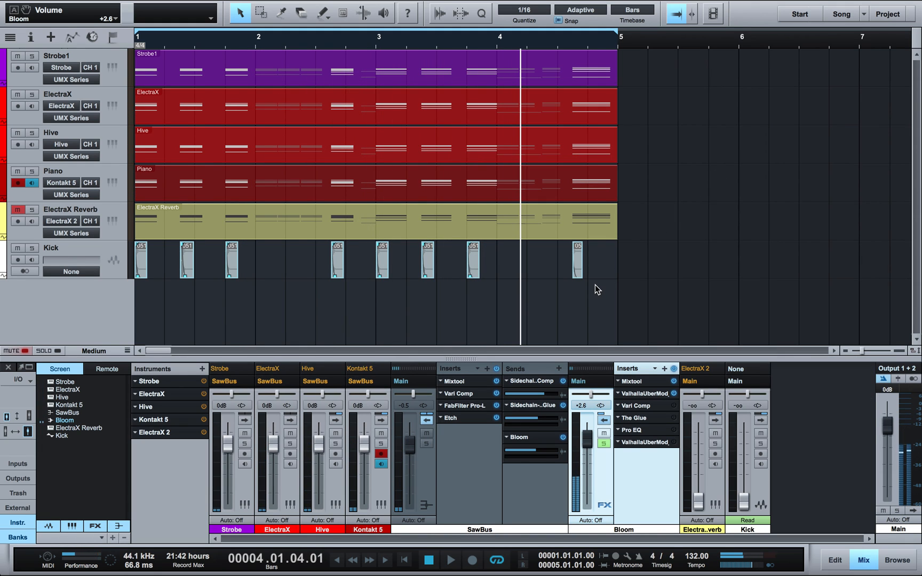
pyautogui.click(673, 405)
pyautogui.click(654, 406)
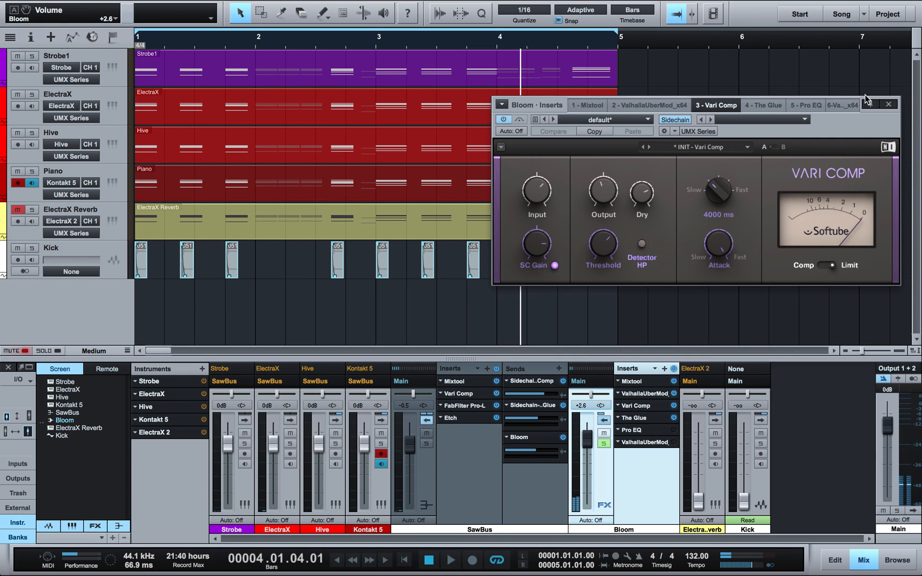
pyautogui.click(660, 417)
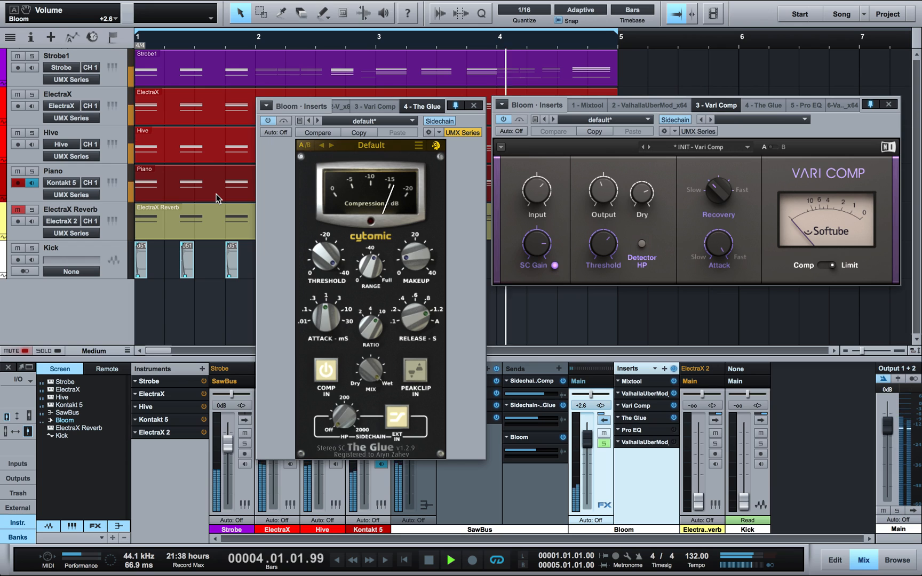
# Step: Close The Glue and Vari Comp windows and open the Piano part in the note editor
pyautogui.press('space')
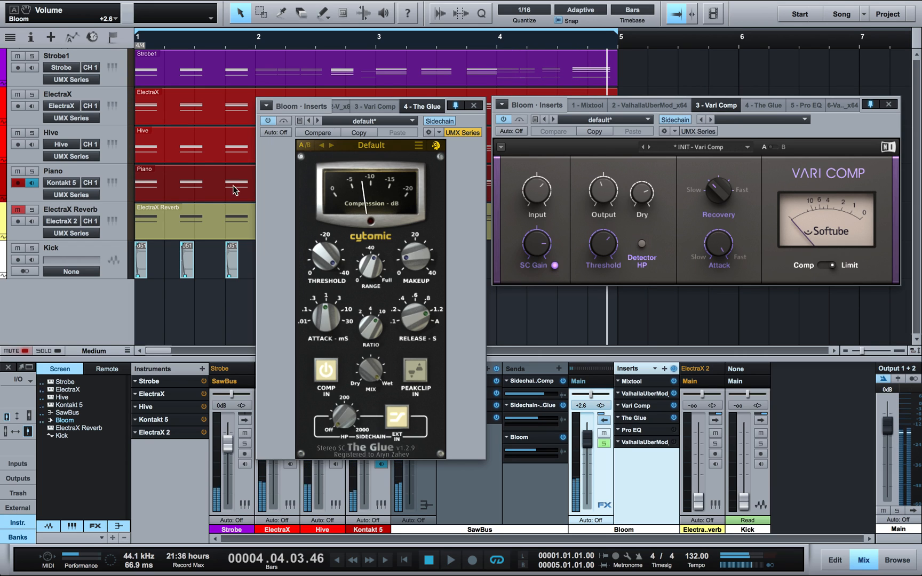
pyautogui.click(474, 106)
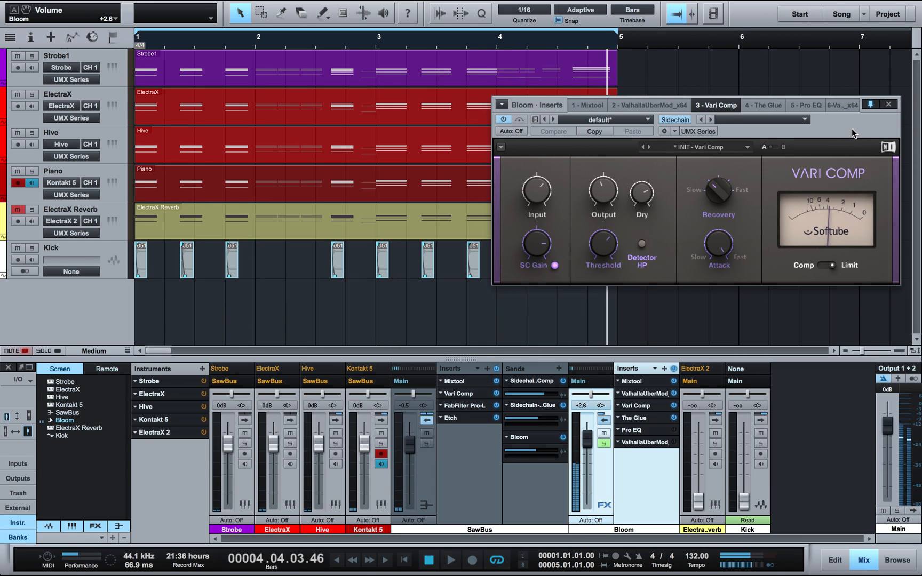
pyautogui.click(895, 106)
pyautogui.doubleClick(566, 175)
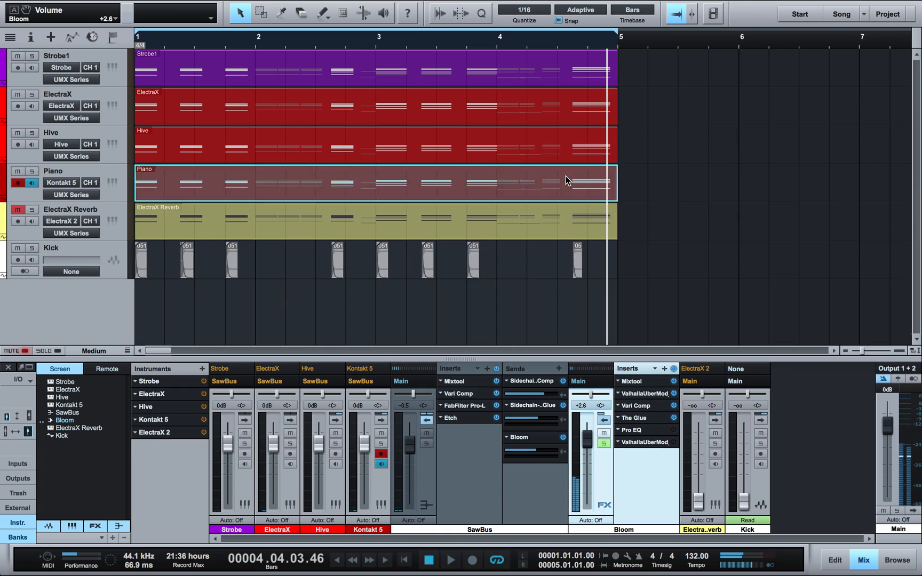
# Step: Marquee-select all Piano notes, play from bar 1, close the note editor and show the mixer (F3)
pyautogui.click(249, 73)
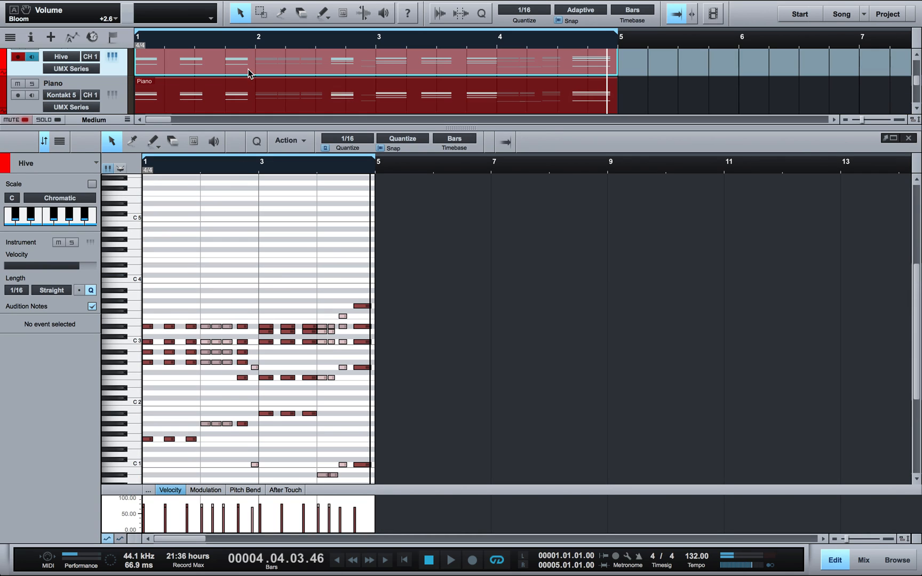
pyautogui.click(250, 96)
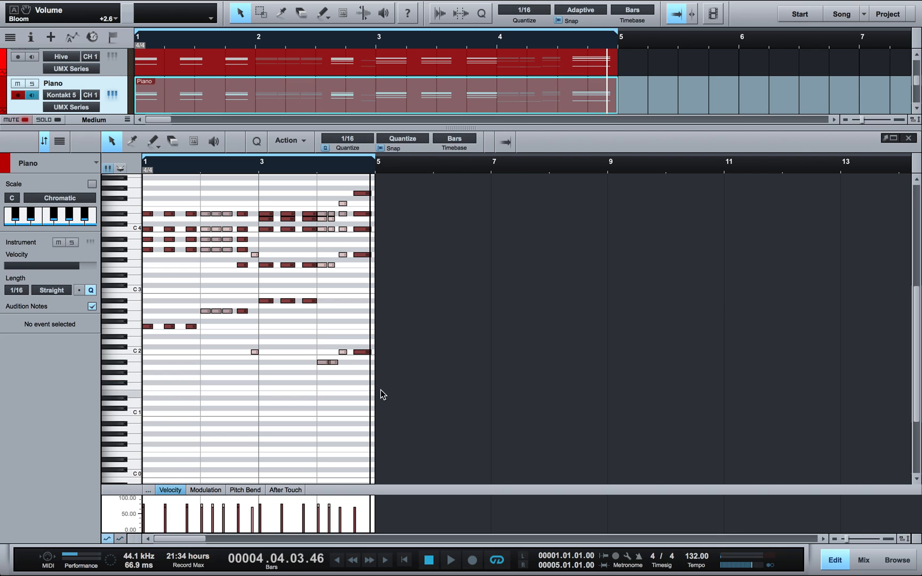
pyautogui.moveTo(380, 395); pyautogui.dragTo(114, 169)
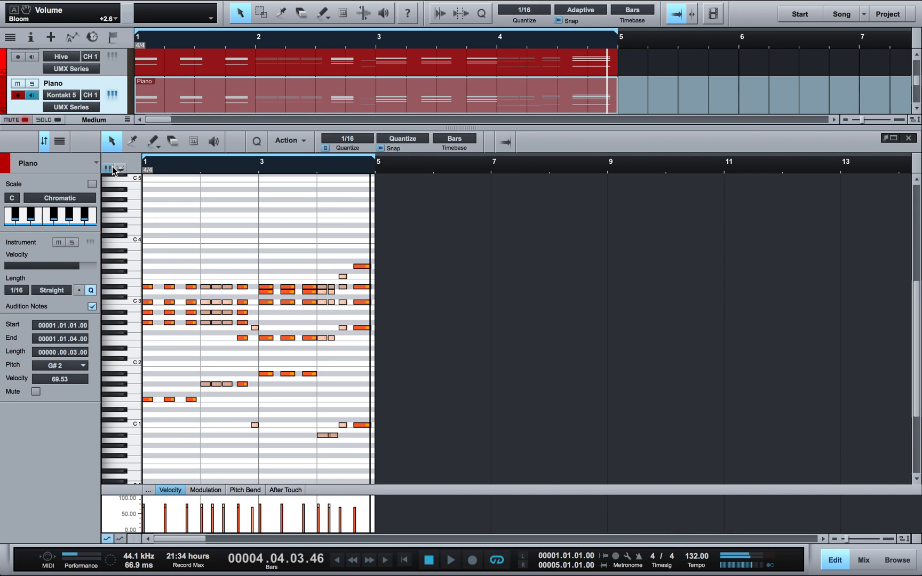
pyautogui.press('space')
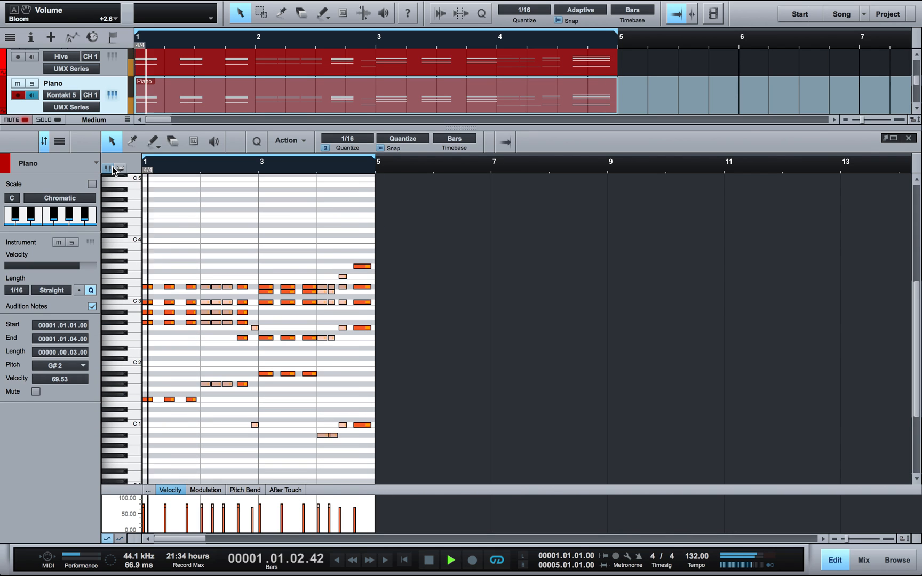
pyautogui.click(909, 139)
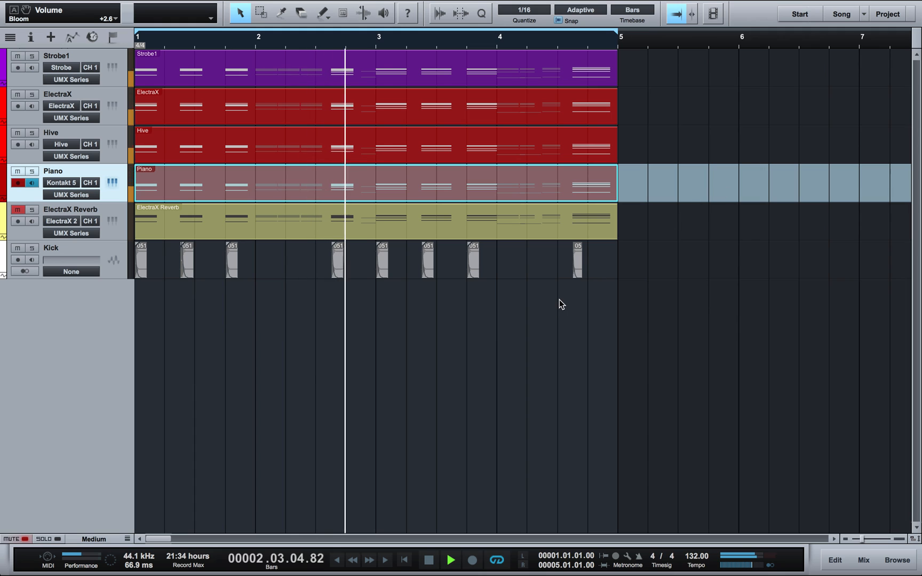
pyautogui.press('F3')
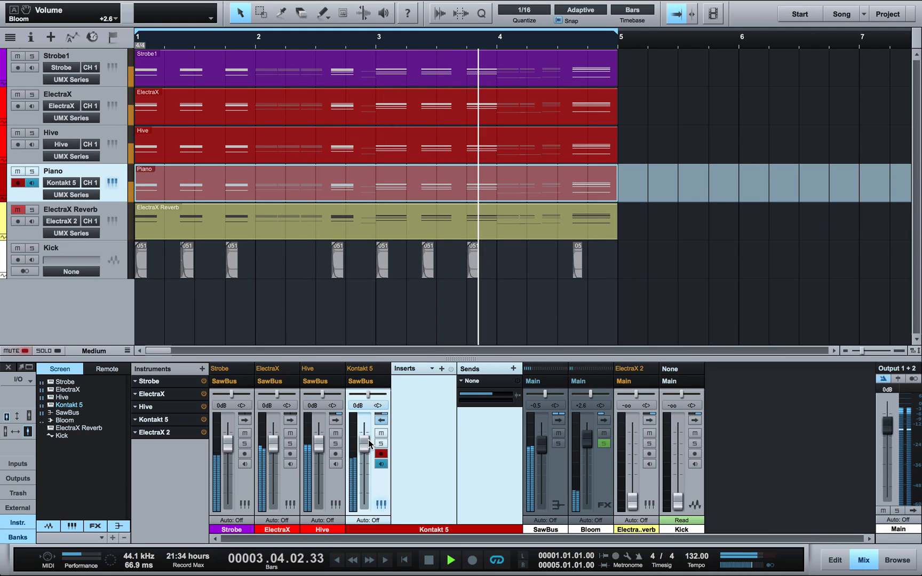
# Step: Lower the Kontakt 5 channel to -7.5 dB and switch on Bloom's Pro EQ insert
pyautogui.moveTo(367, 445); pyautogui.dragTo(368, 458)
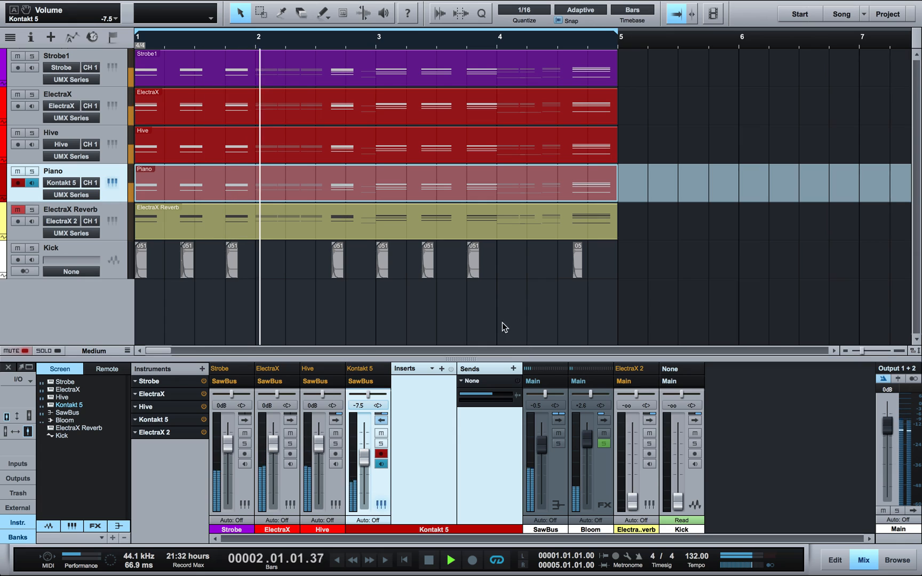
pyautogui.press('space')
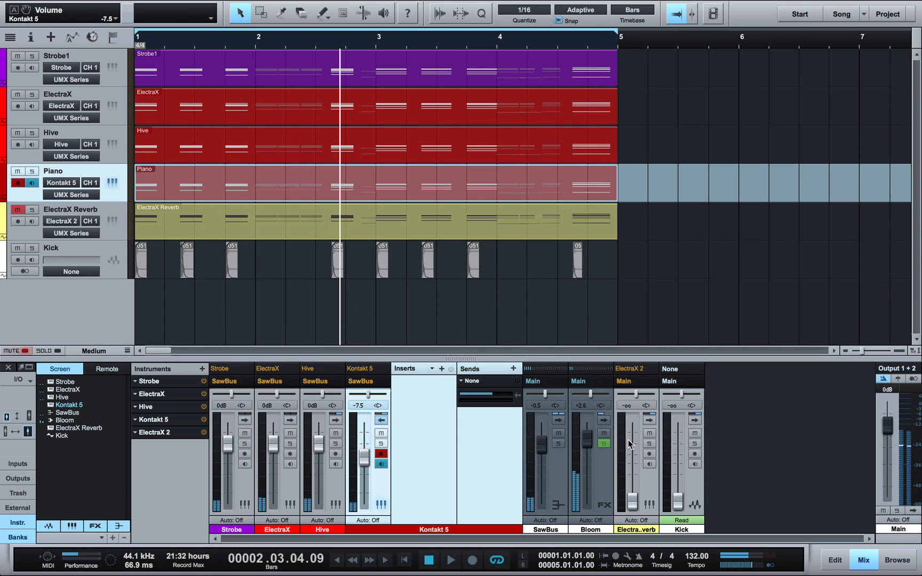
pyautogui.click(603, 421)
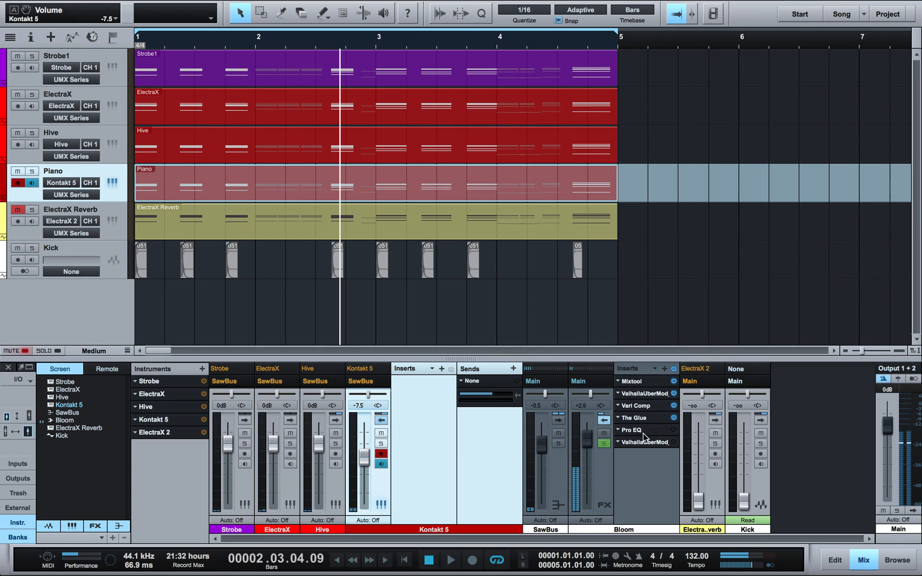
pyautogui.click(673, 430)
pyautogui.press('space')
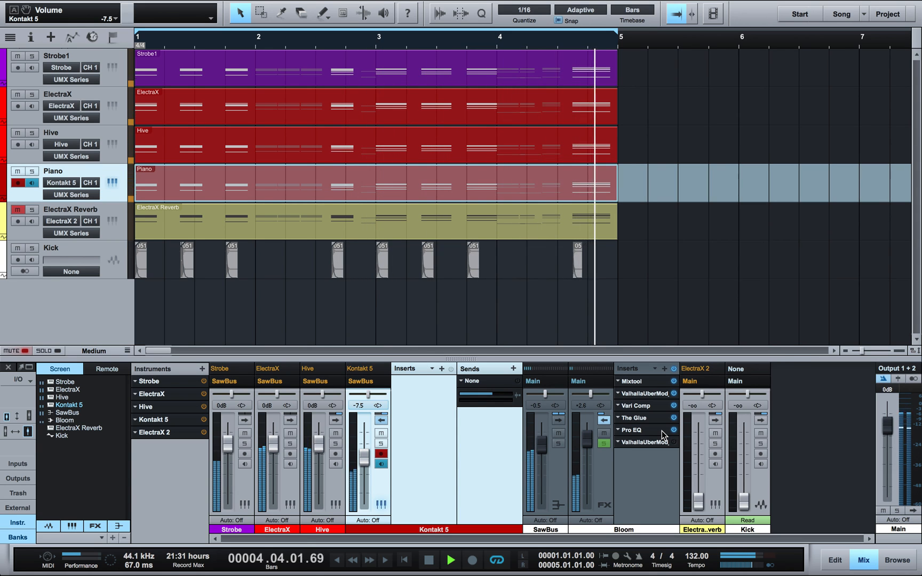
# Step: Move Bloom's Pro EQ mid band to 1.37 kHz and collapse its curve preview
pyautogui.doubleClick(663, 430)
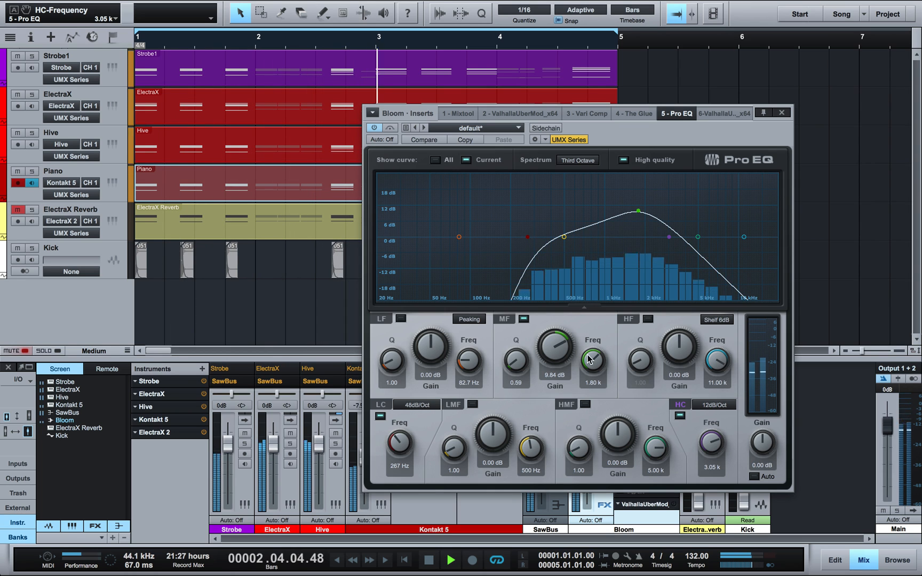
pyautogui.moveTo(590, 360); pyautogui.dragTo(595, 356)
pyautogui.click(780, 112)
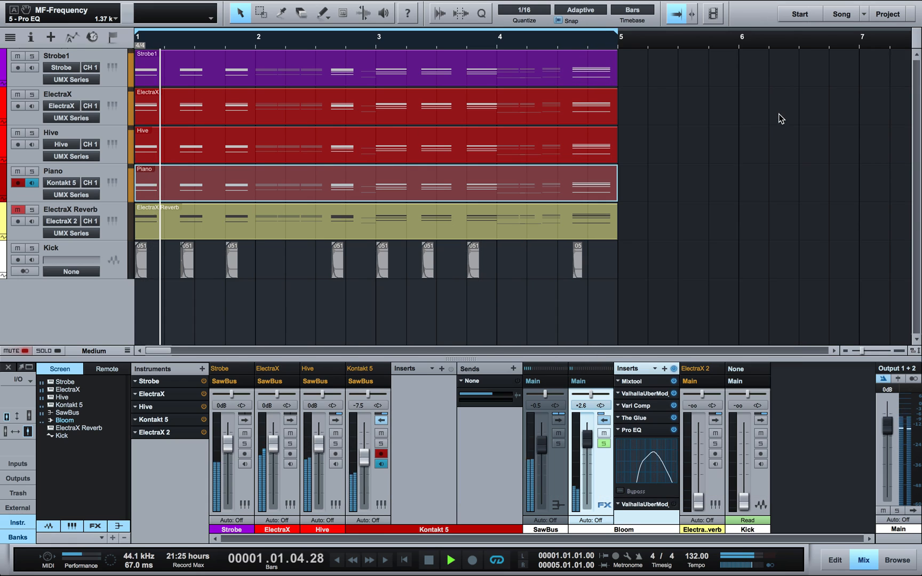
pyautogui.press('space')
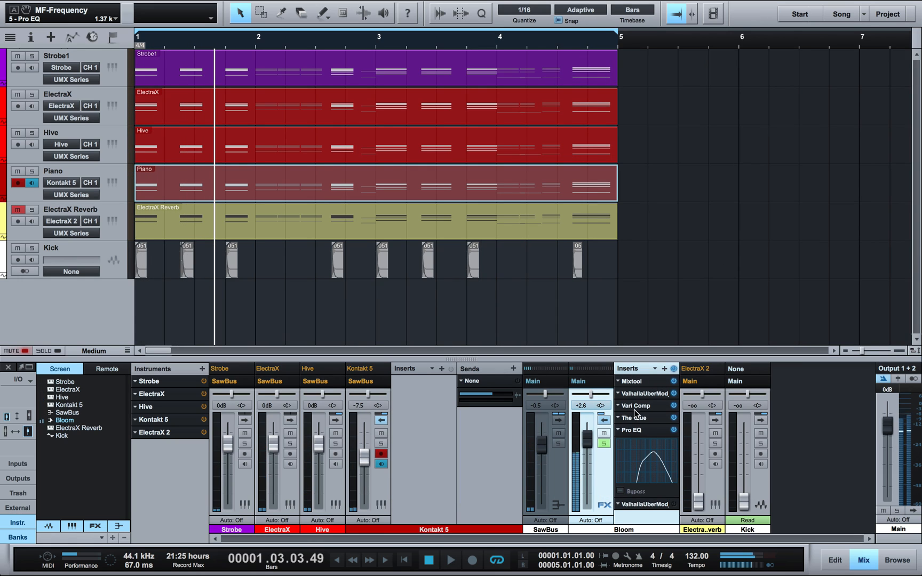
pyautogui.rightClick(620, 427)
pyautogui.click(626, 451)
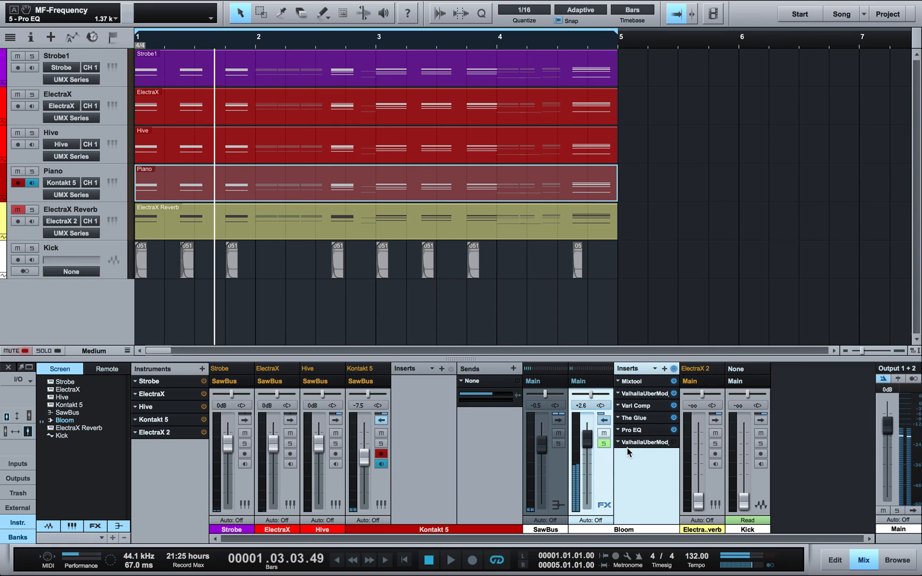
# Step: Check Bloom's ValhallaUberMod settings during playback, then close it
pyautogui.click(650, 444)
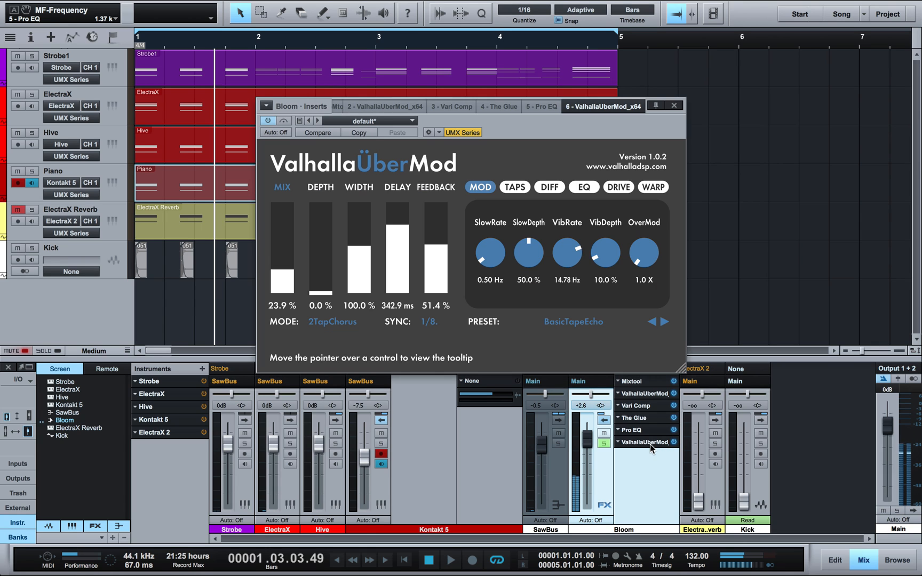
pyautogui.press('space')
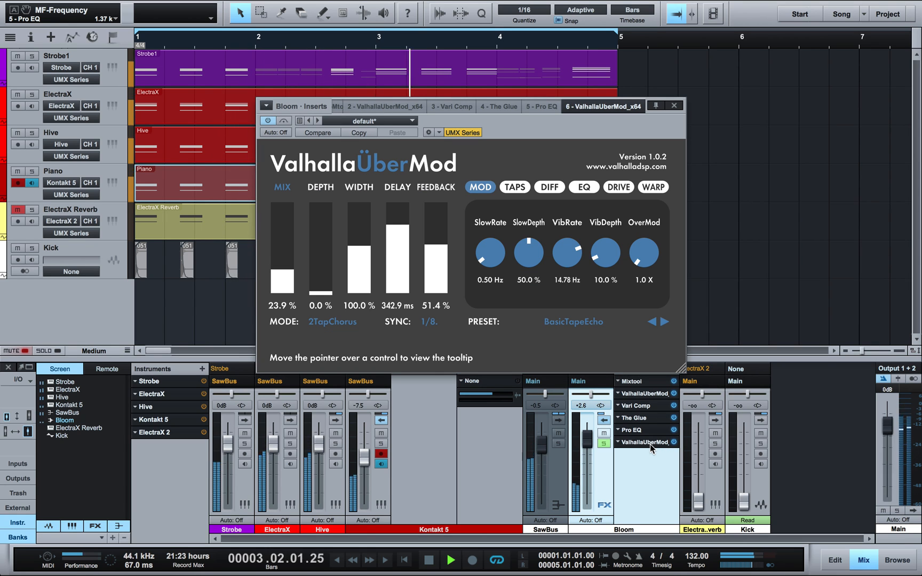
pyautogui.click(674, 105)
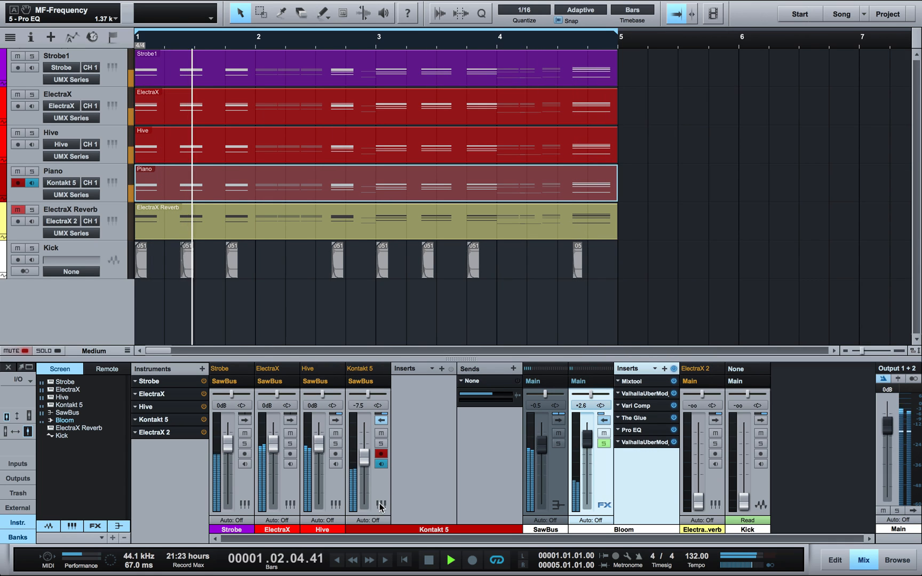
# Step: Expand SawBus and lower its Etch Filter 1 cutoff to about 983 Hz
pyautogui.click(559, 420)
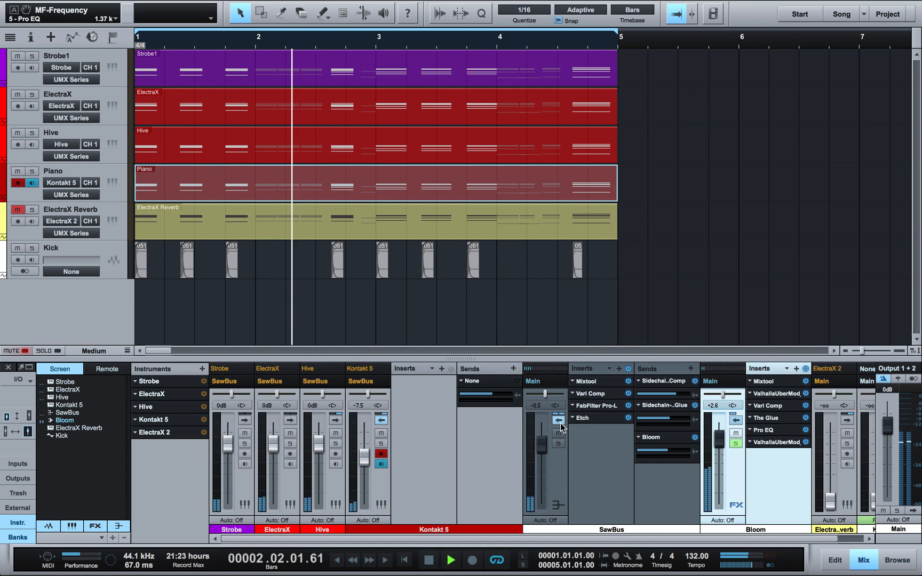
pyautogui.click(590, 418)
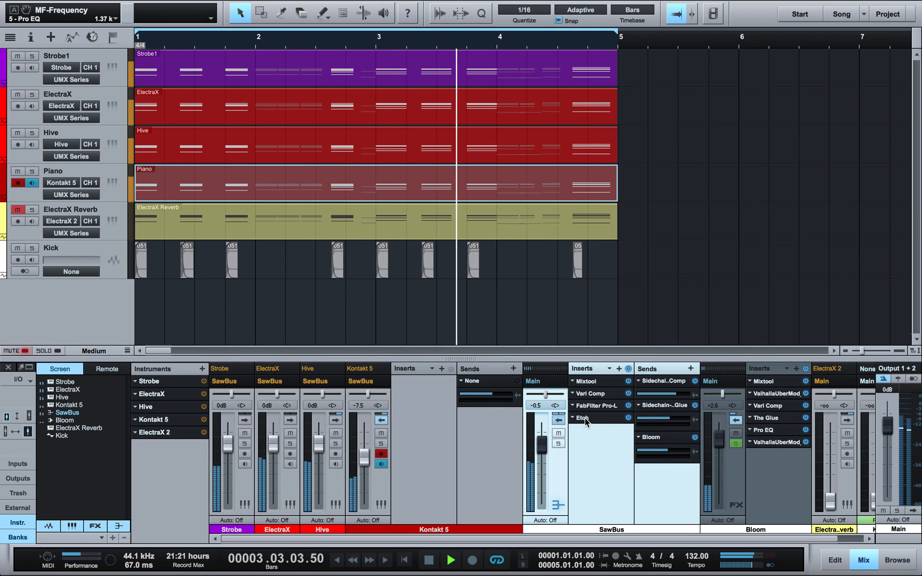
pyautogui.doubleClick(585, 418)
pyautogui.moveTo(432, 232); pyautogui.dragTo(433, 320)
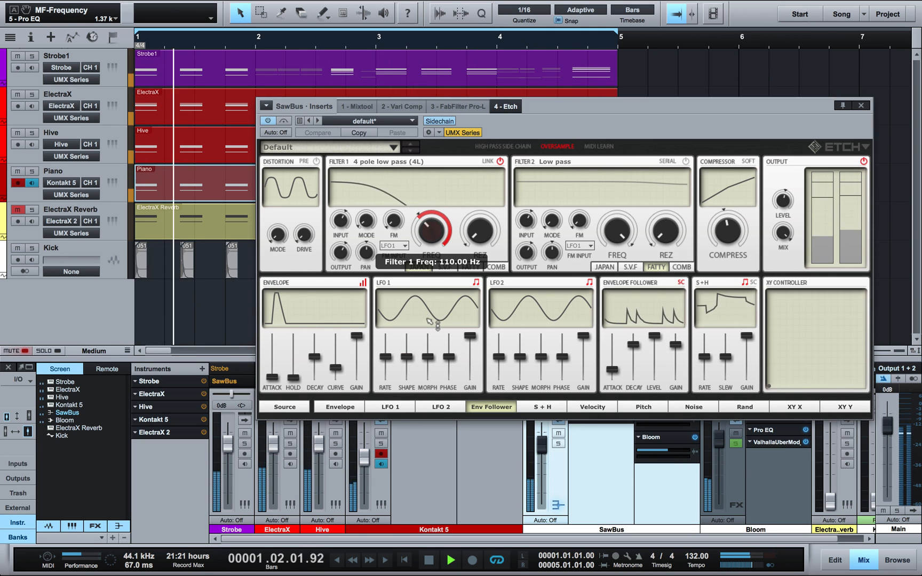
pyautogui.click(862, 106)
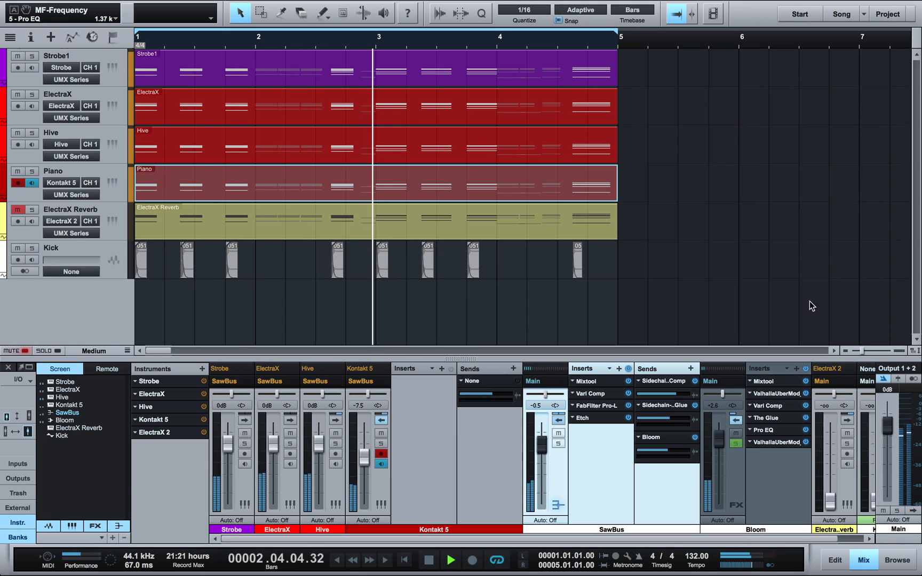
pyautogui.click(775, 444)
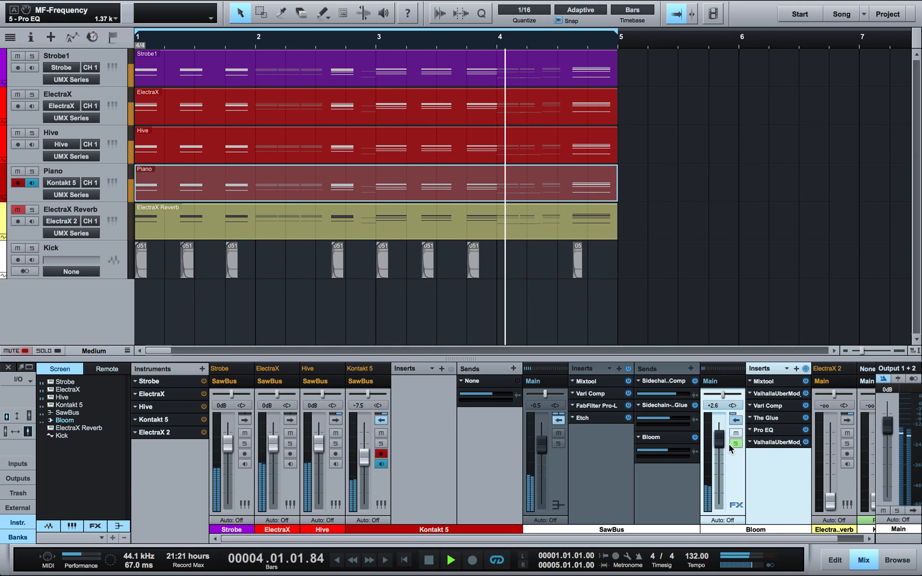
# Step: Raise the Bloom bus to +5.8 dB and set its ValhallaÜberMod mix to 34.5%
pyautogui.moveTo(720, 442); pyautogui.dragTo(722, 439)
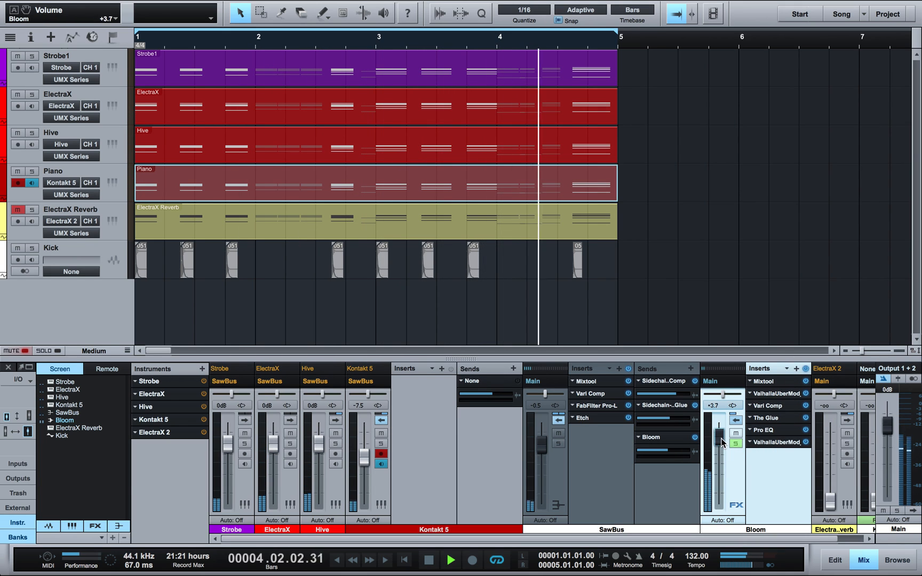
pyautogui.click(774, 443)
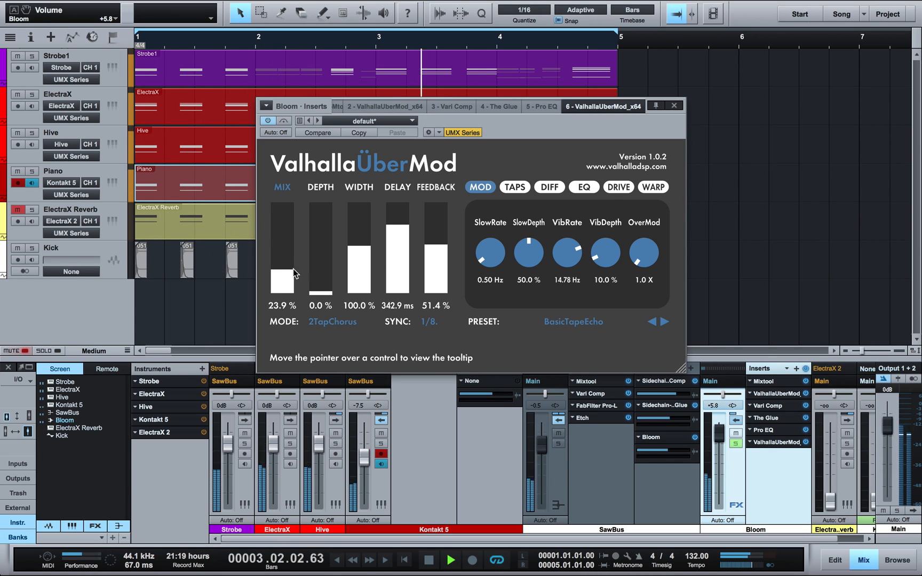
pyautogui.moveTo(295, 273); pyautogui.dragTo(288, 233)
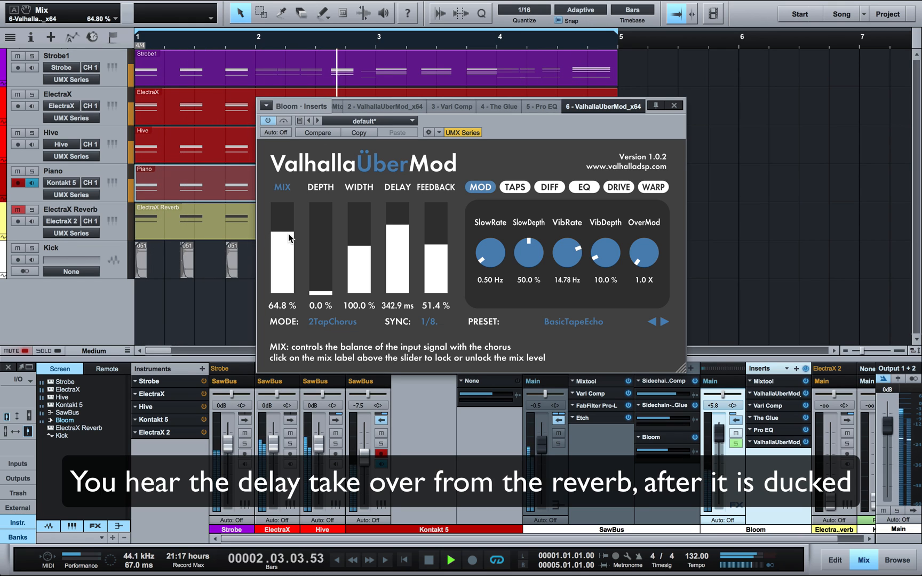
pyautogui.moveTo(288, 233); pyautogui.dragTo(290, 265)
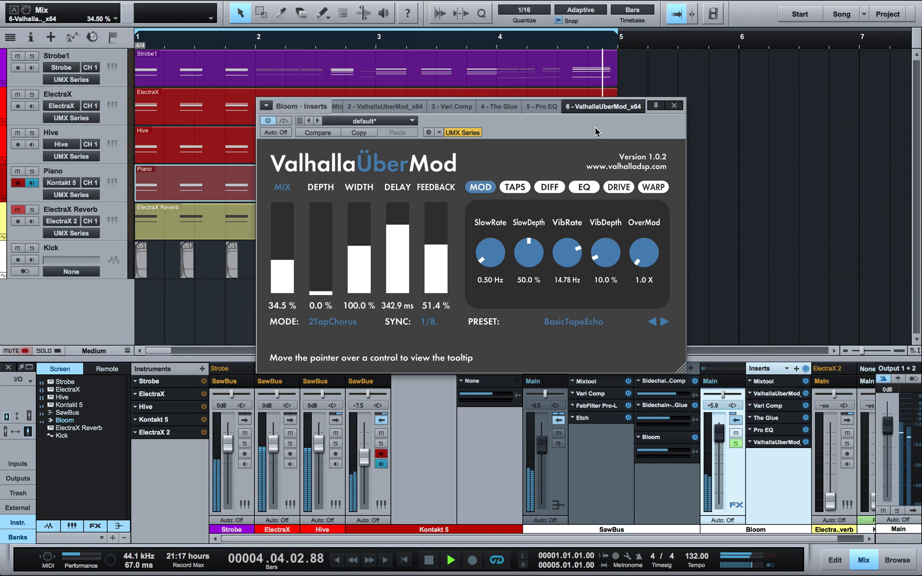
pyautogui.click(674, 105)
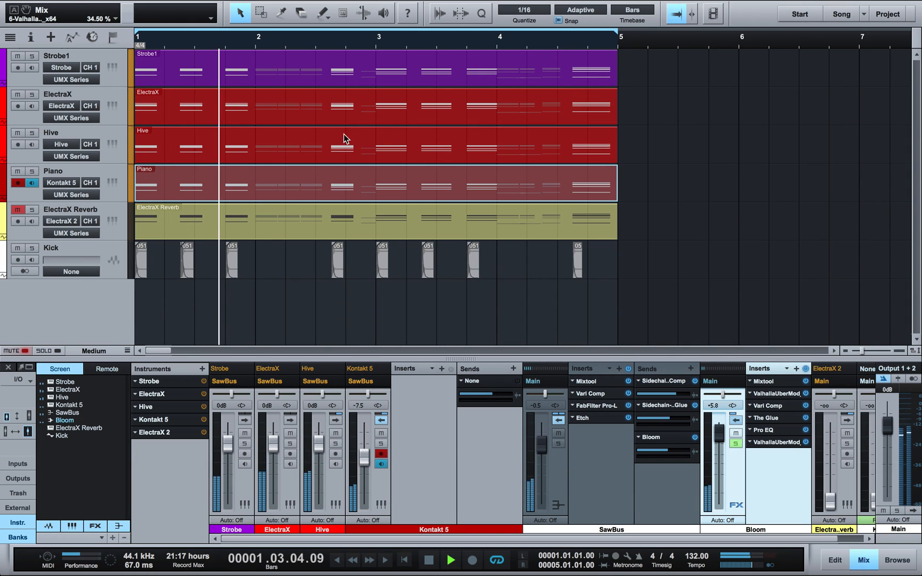
# Step: Select the ElectraX Reverb track and expand its mixer channel's inserts and sends
pyautogui.click(107, 214)
pyautogui.press('space')
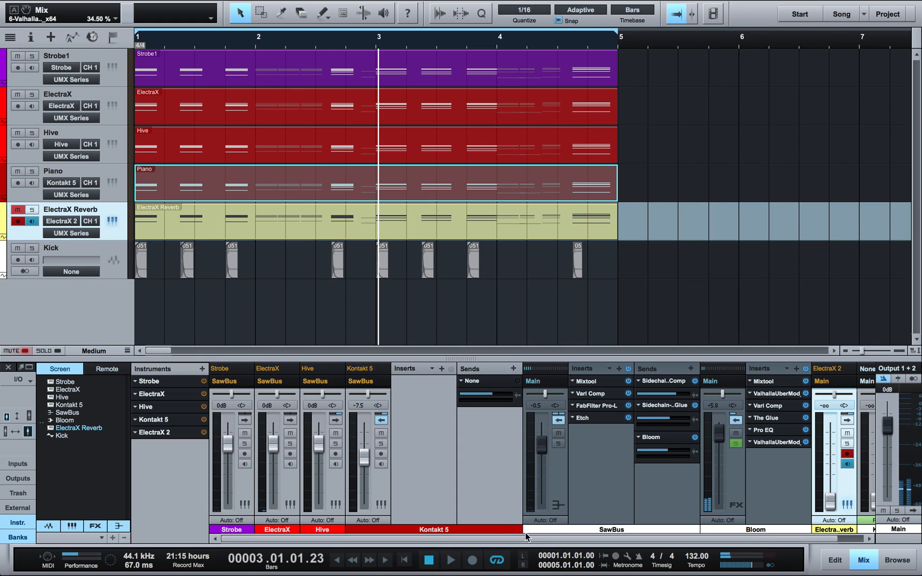
pyautogui.moveTo(525, 538); pyautogui.dragTo(715, 502)
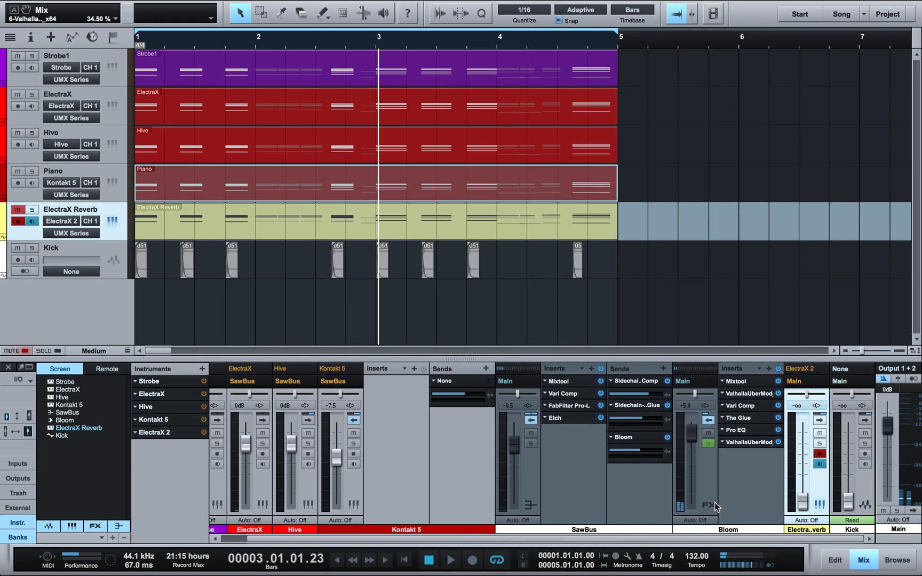
pyautogui.click(819, 422)
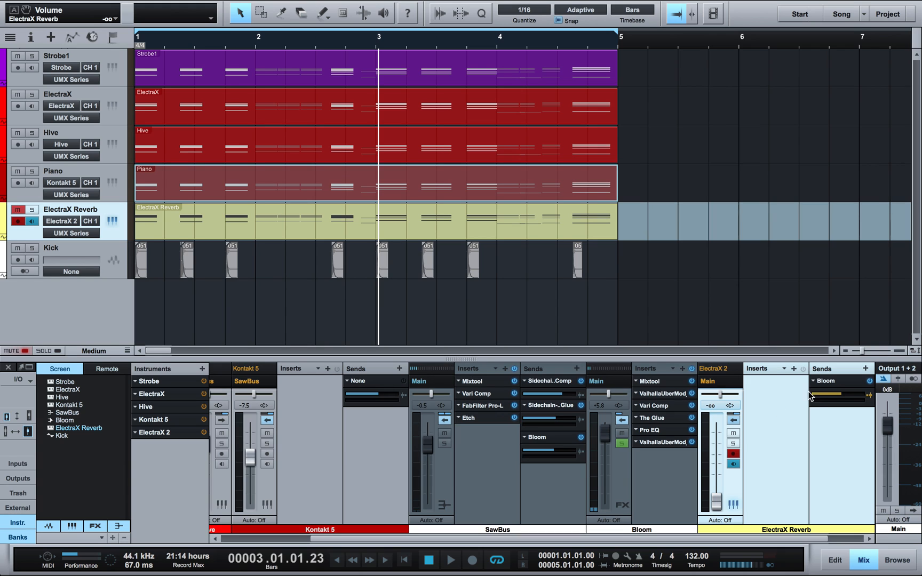
pyautogui.click(656, 464)
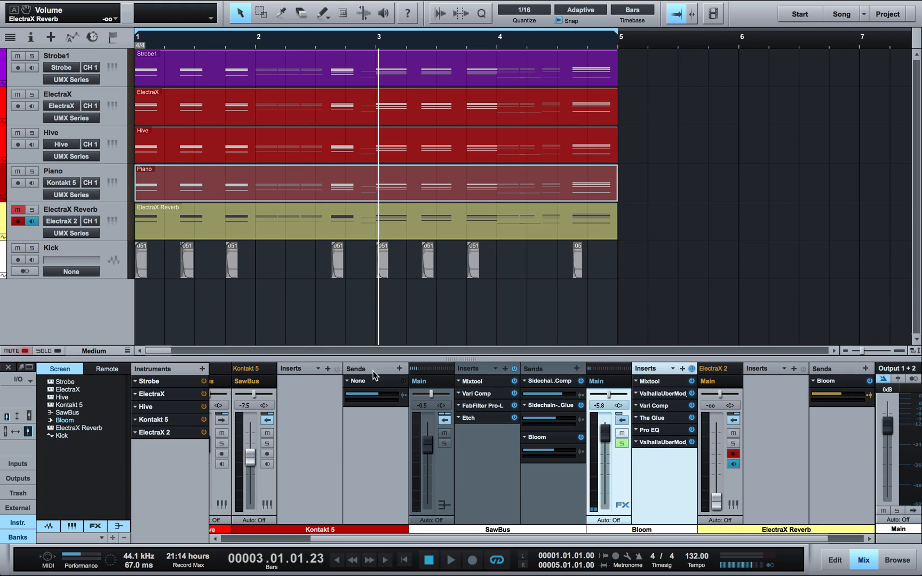
# Step: During playback, raise ElectraX Reverb to -29.5 dB and set its Bloom send to -7.1
pyautogui.click(26, 209)
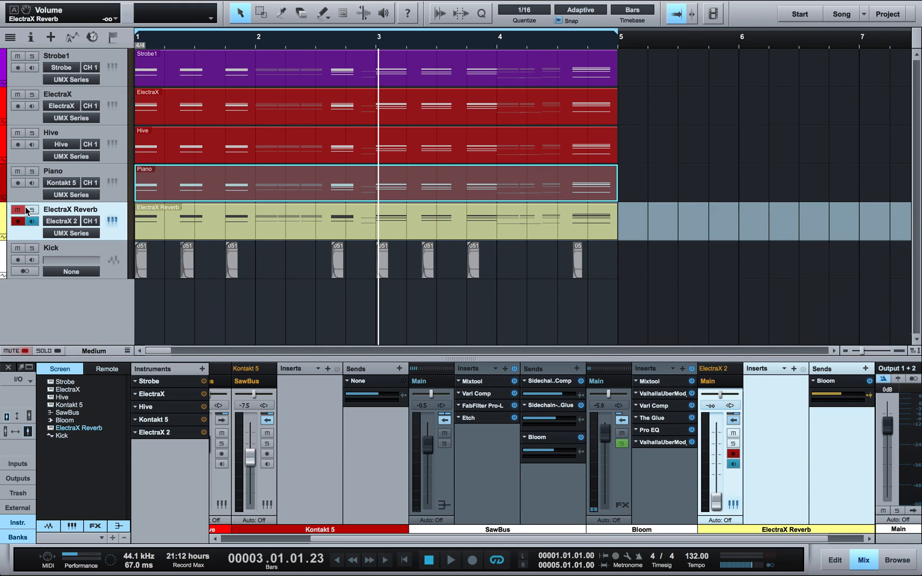
pyautogui.press('space')
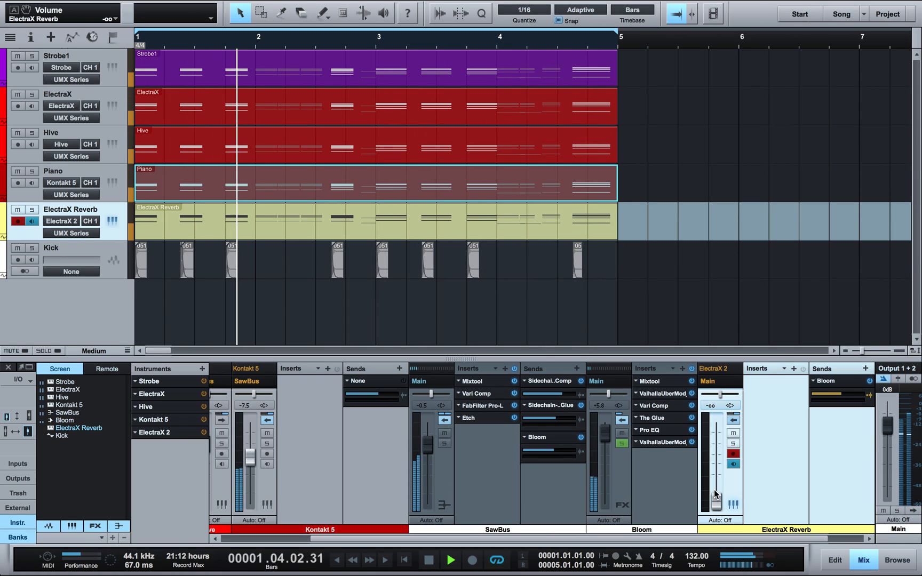
pyautogui.moveTo(721, 497)
pyautogui.mouseDown()
pyautogui.moveTo(722, 437)
pyautogui.moveTo(725, 479)
pyautogui.mouseUp()
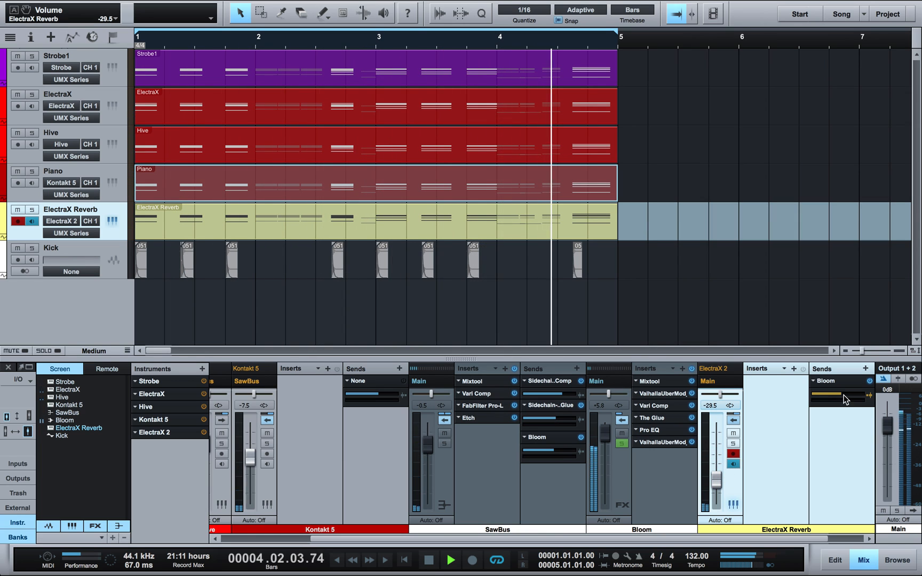
pyautogui.moveTo(845, 395); pyautogui.dragTo(843, 401)
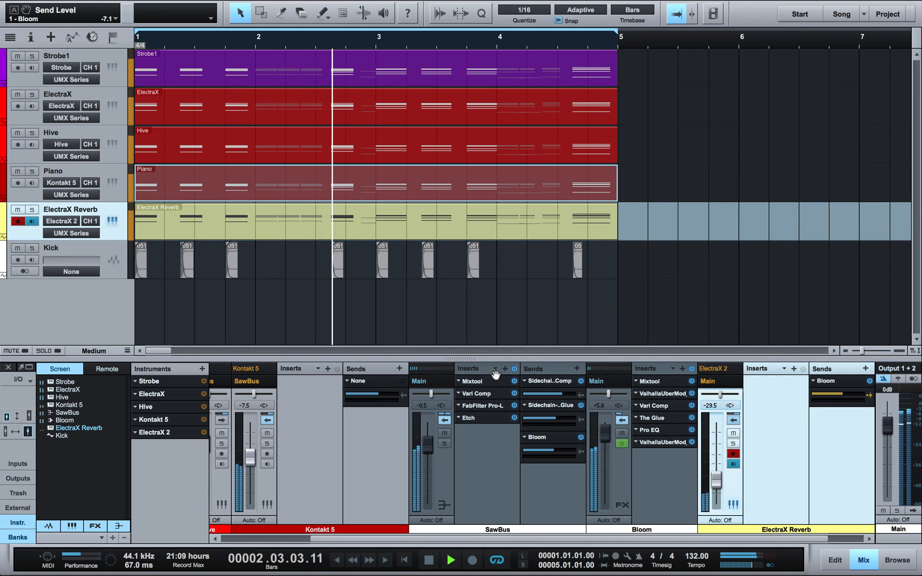
# Step: Set ElectraX Reverb to -33.7 dB and Bloom's ÜberMod mix to 26.1%, checking its drive settings
pyautogui.moveTo(711, 474); pyautogui.dragTo(712, 477)
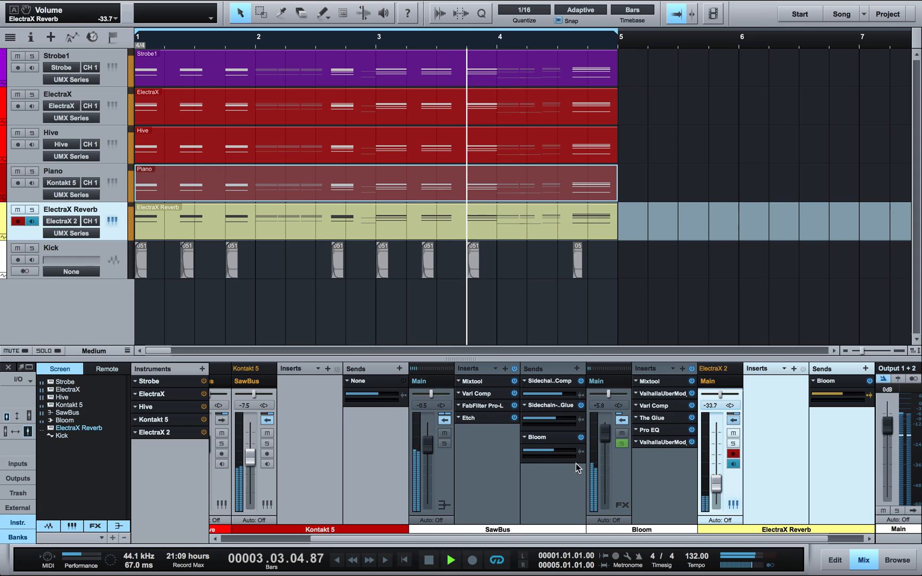
pyautogui.click(664, 443)
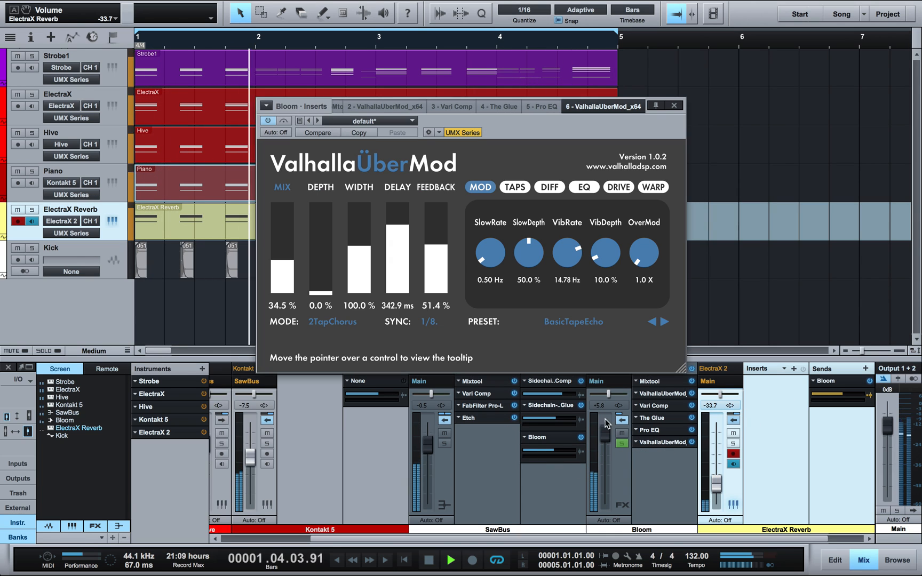
pyautogui.moveTo(273, 274); pyautogui.dragTo(274, 281)
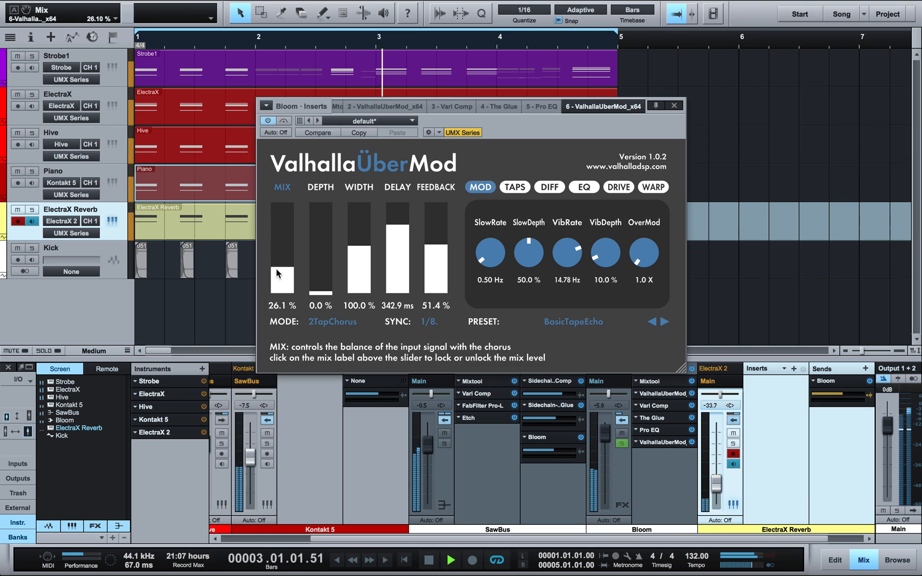
pyautogui.click(618, 186)
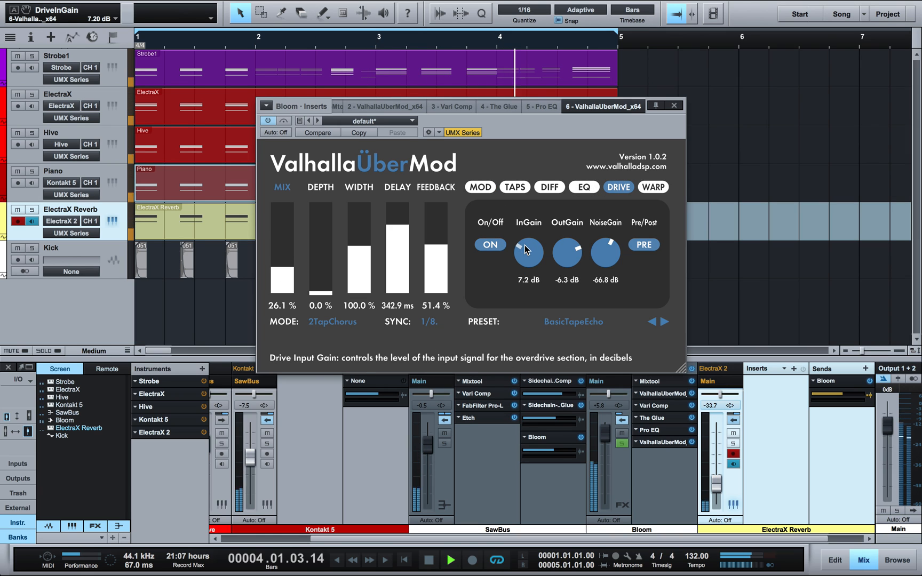
pyautogui.click(674, 107)
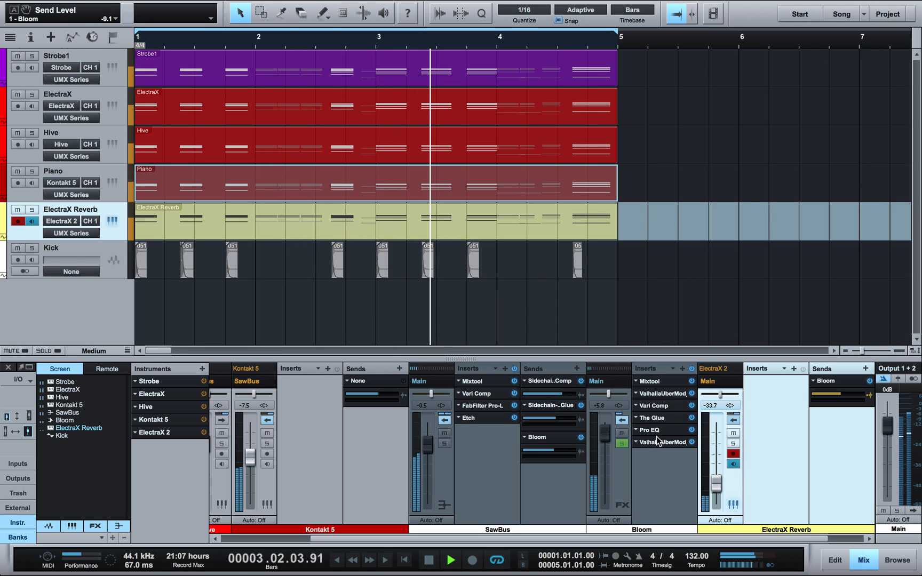
# Step: Load the BA SEQ - Textures Vocal preset in ElectraX 2 and set master volume to 30
pyautogui.click(240, 309)
pyautogui.click(115, 222)
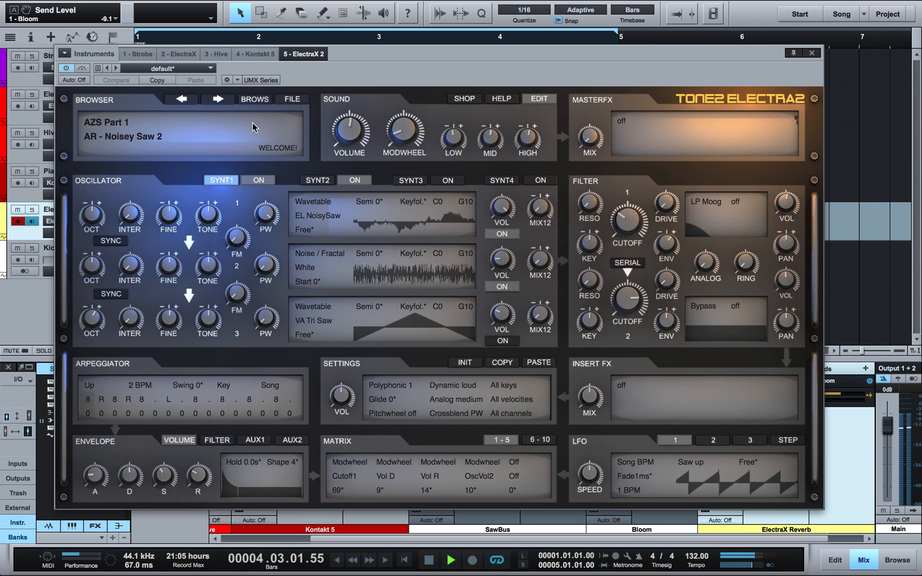
pyautogui.click(250, 105)
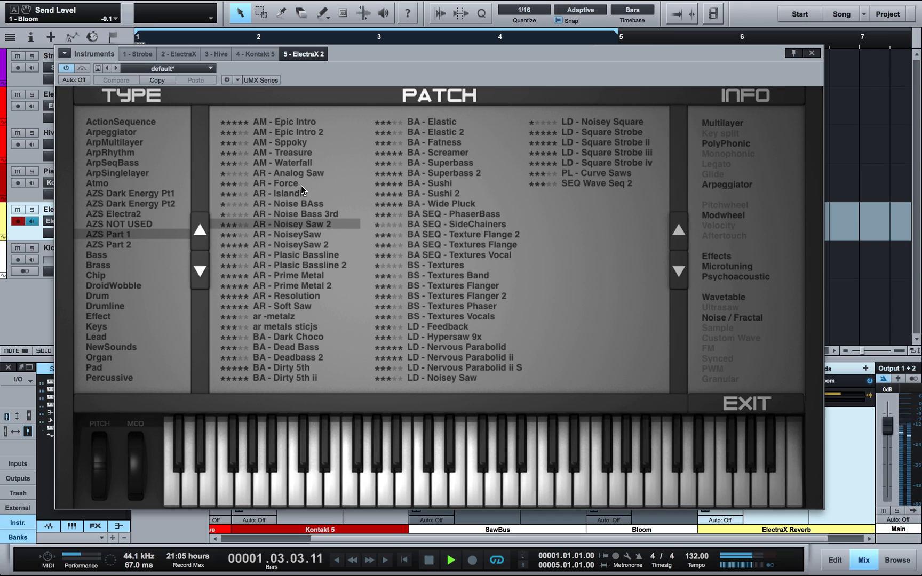
pyautogui.click(473, 254)
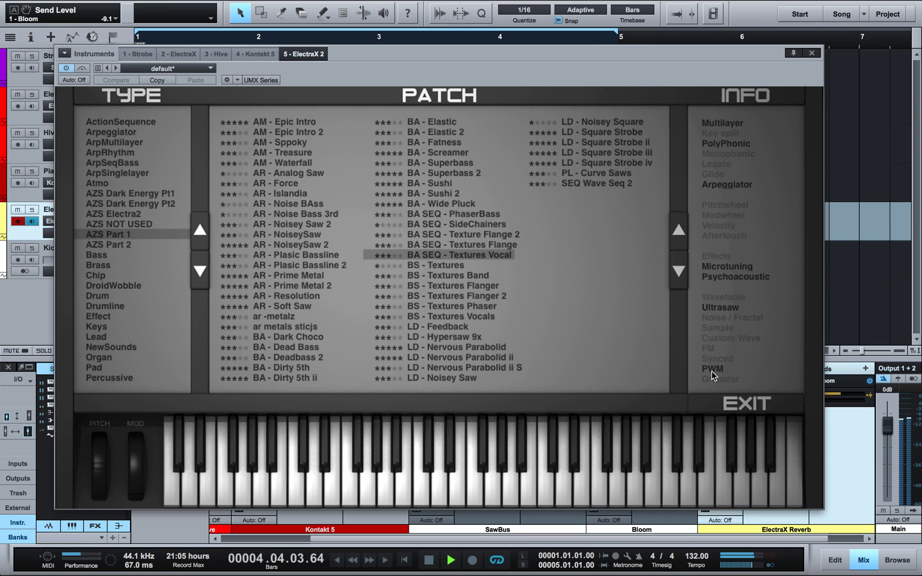
pyautogui.click(735, 403)
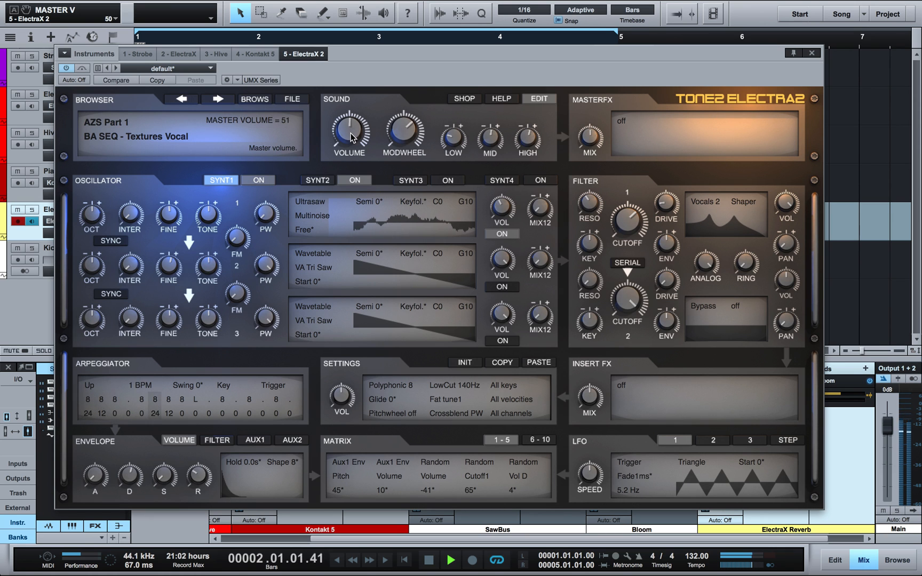
pyautogui.moveTo(354, 146); pyautogui.dragTo(358, 158)
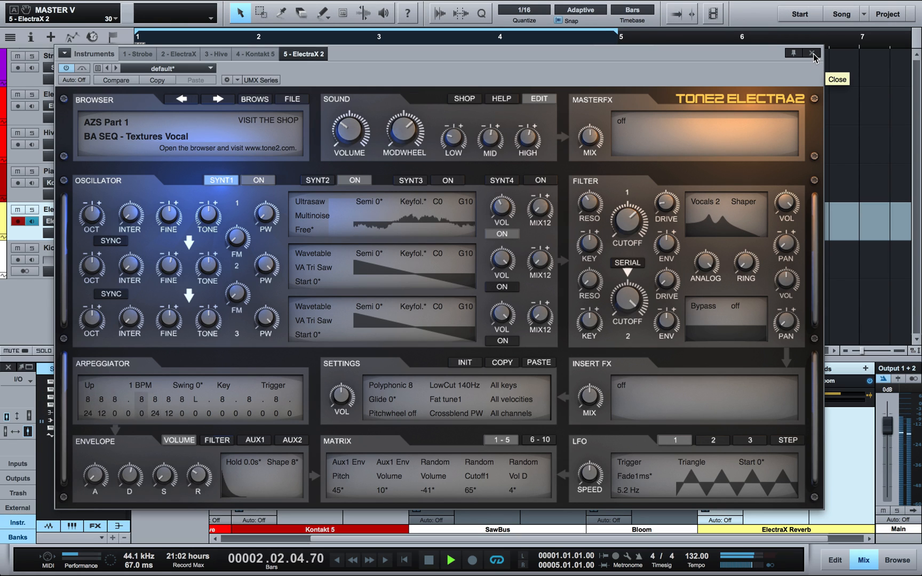
# Step: Switch to the SEQ Wave Seq 2 preset and raise master volume to 49
pyautogui.click(254, 99)
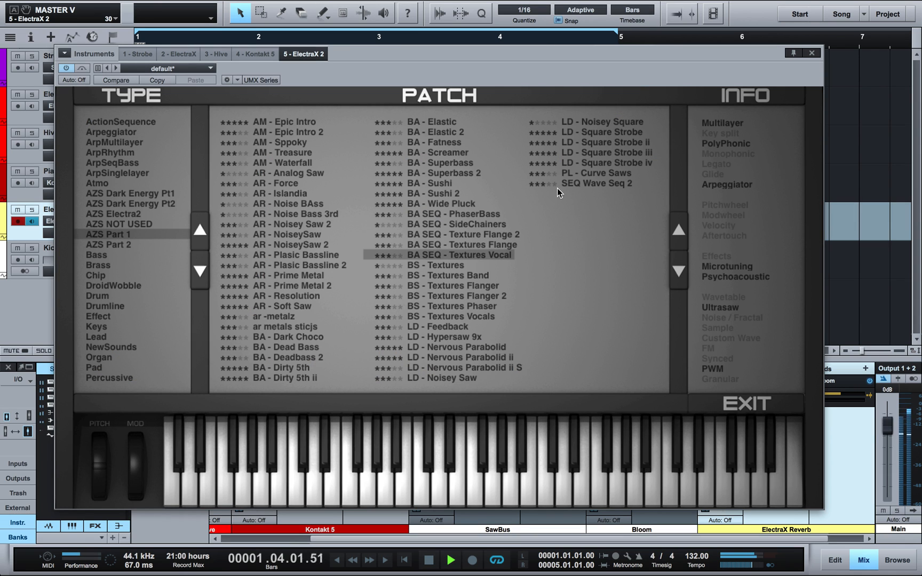
pyautogui.click(576, 183)
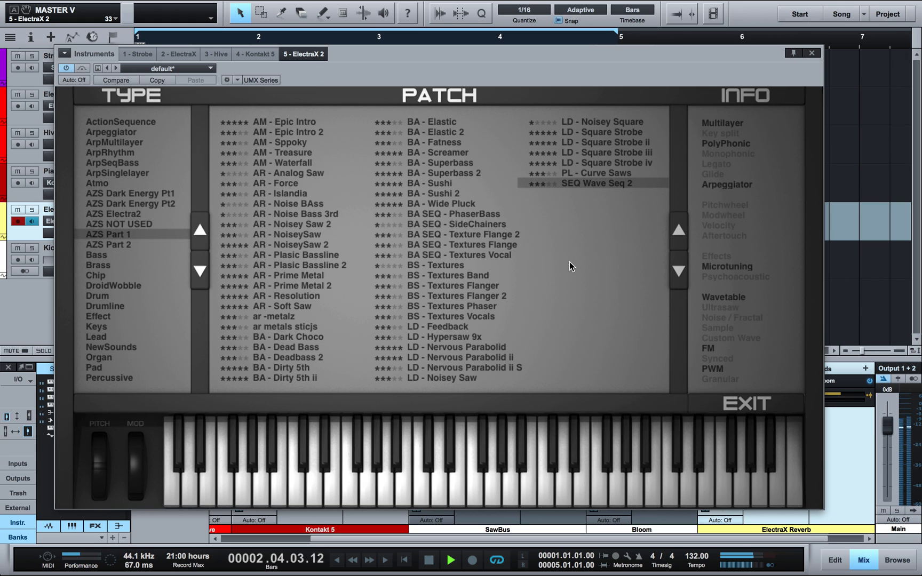
pyautogui.click(714, 399)
pyautogui.moveTo(353, 127); pyautogui.dragTo(353, 114)
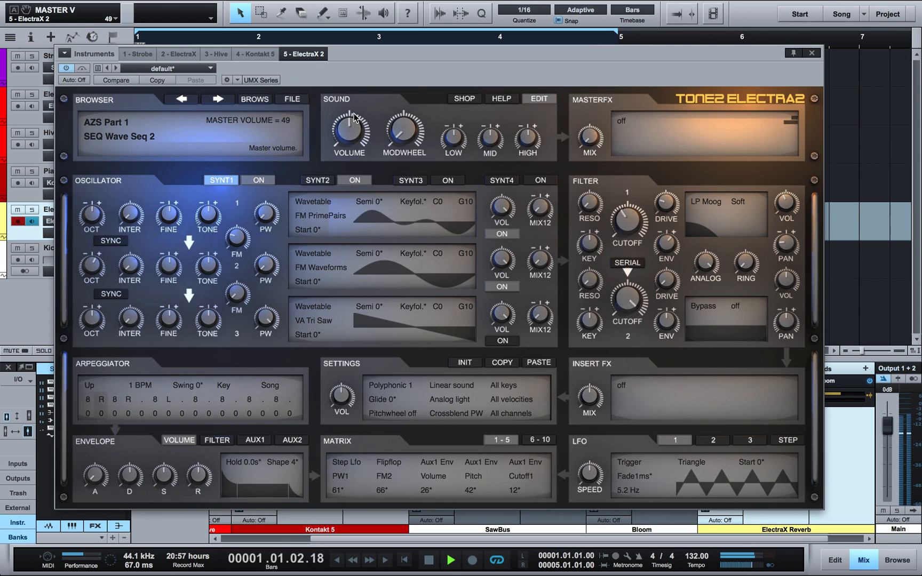
# Step: Load the AR - Soft Saw preset in ElectraX 2 and turn down its master volume
pyautogui.click(262, 101)
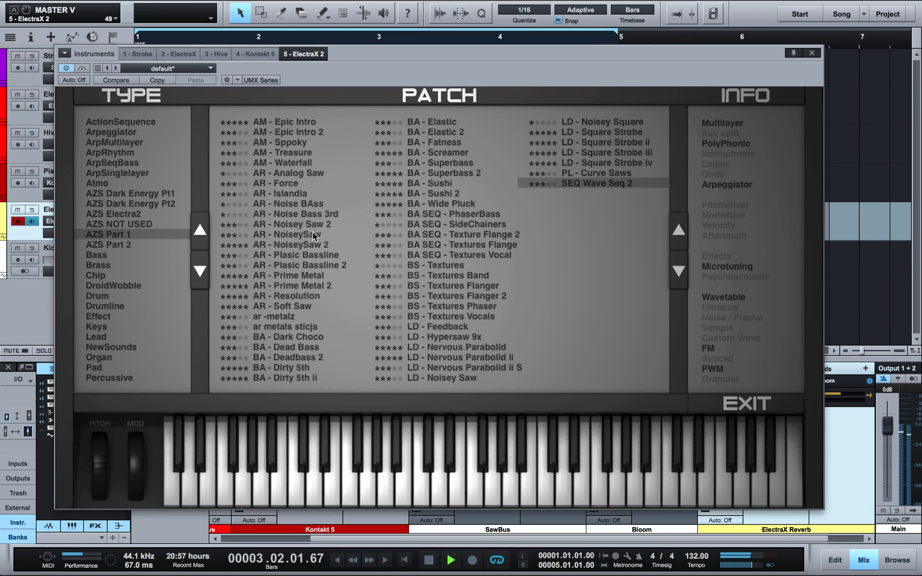
pyautogui.click(294, 306)
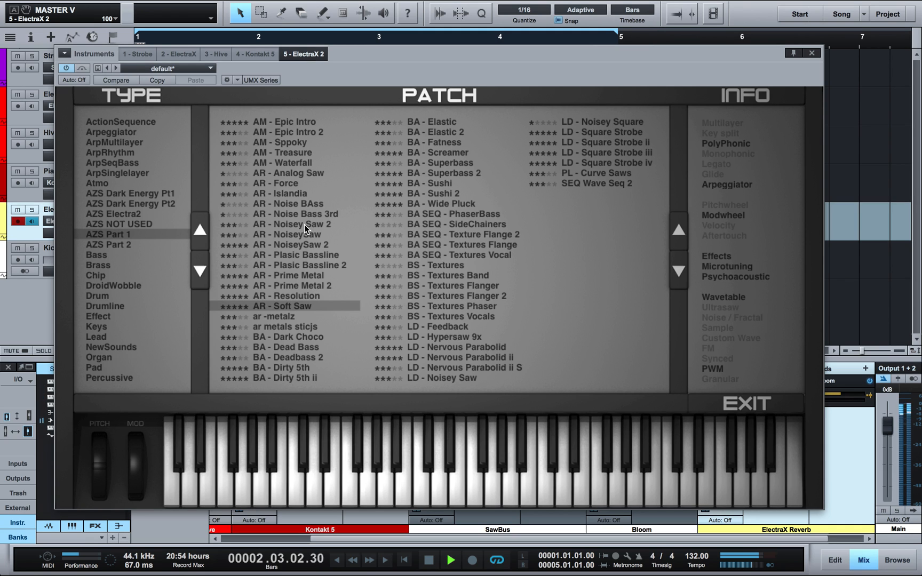
pyautogui.click(720, 400)
pyautogui.moveTo(349, 131); pyautogui.dragTo(352, 189)
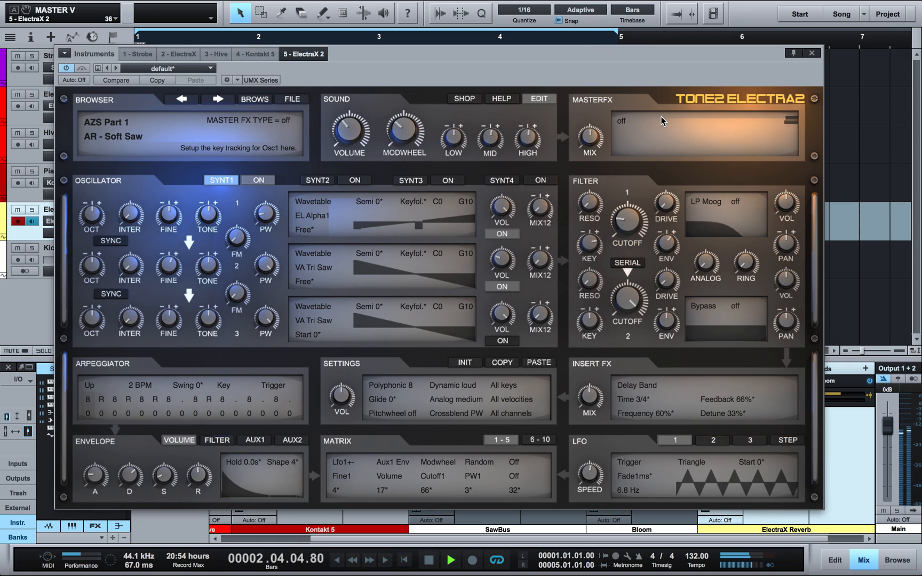
# Step: Switch to the LD - Hypersaw 9x preset and lower the Bloom send to -22.2
pyautogui.click(255, 99)
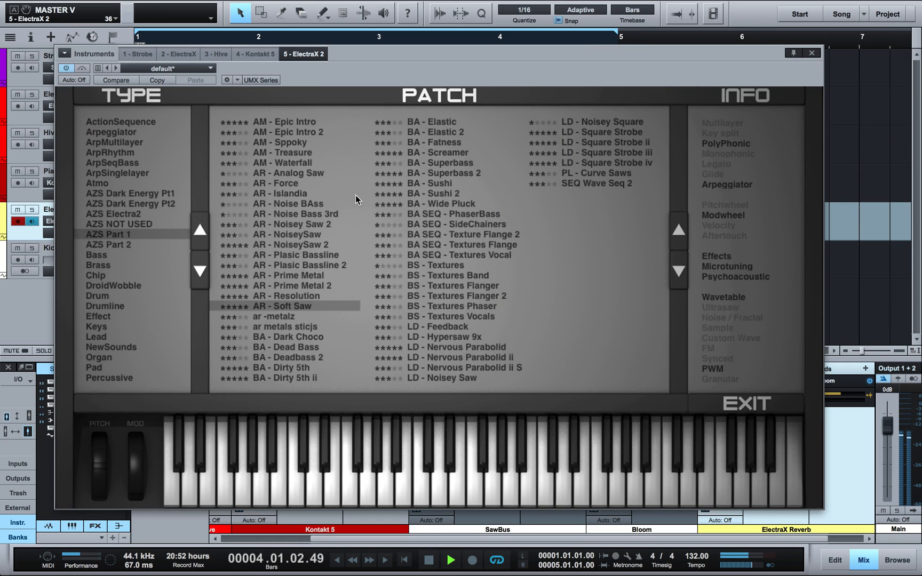
pyautogui.click(445, 336)
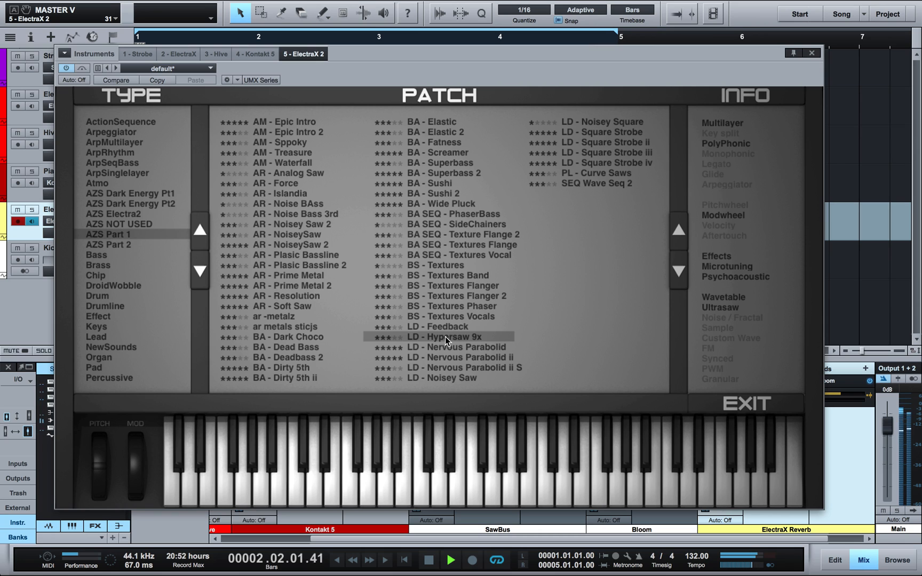
pyautogui.click(743, 402)
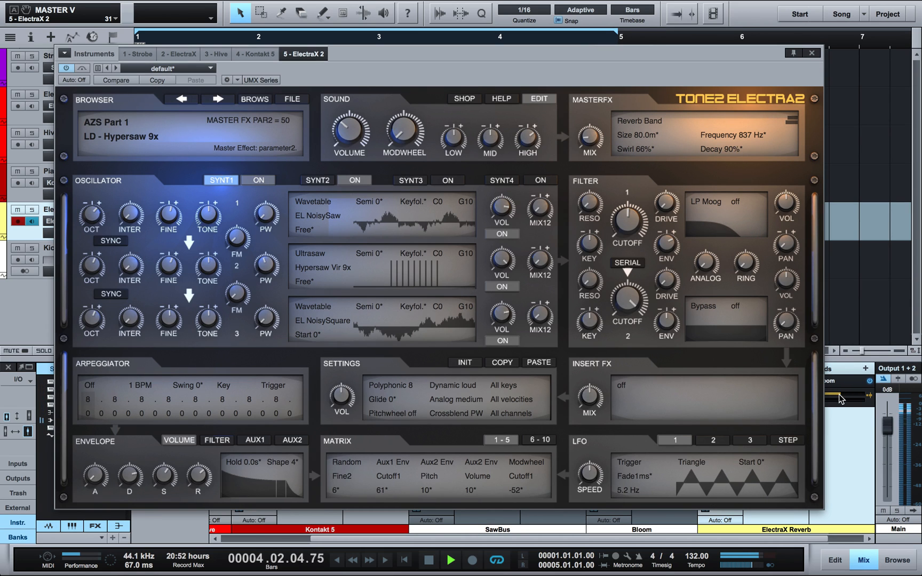
pyautogui.moveTo(838, 402)
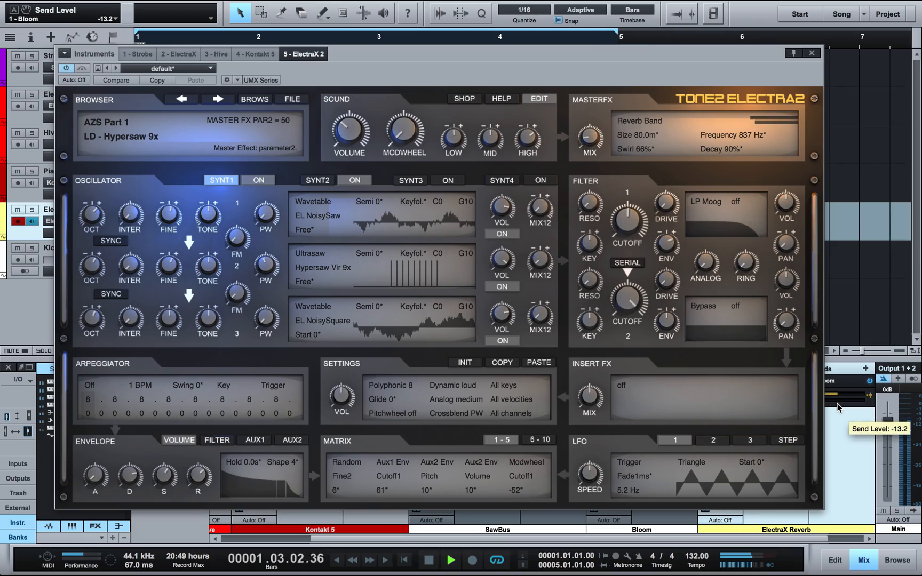
pyautogui.moveTo(837, 405); pyautogui.dragTo(832, 411)
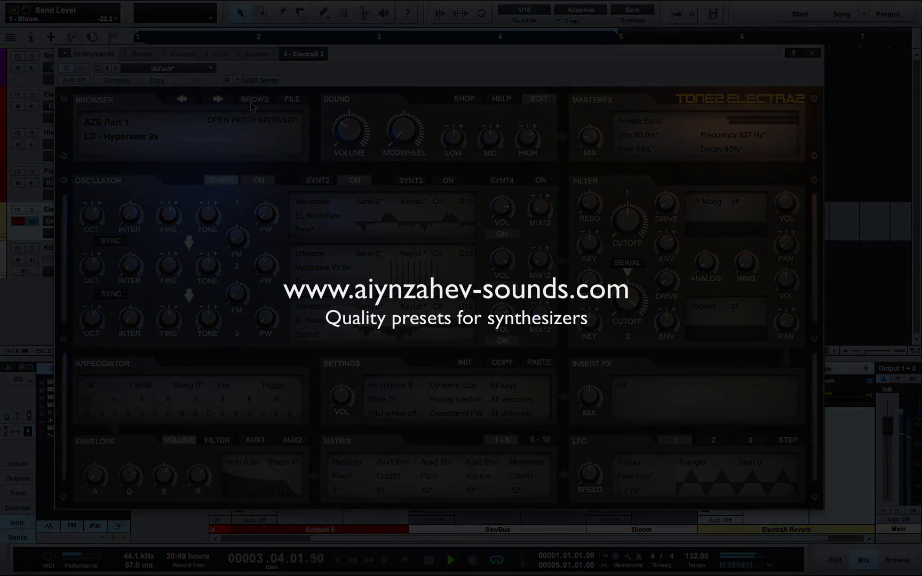